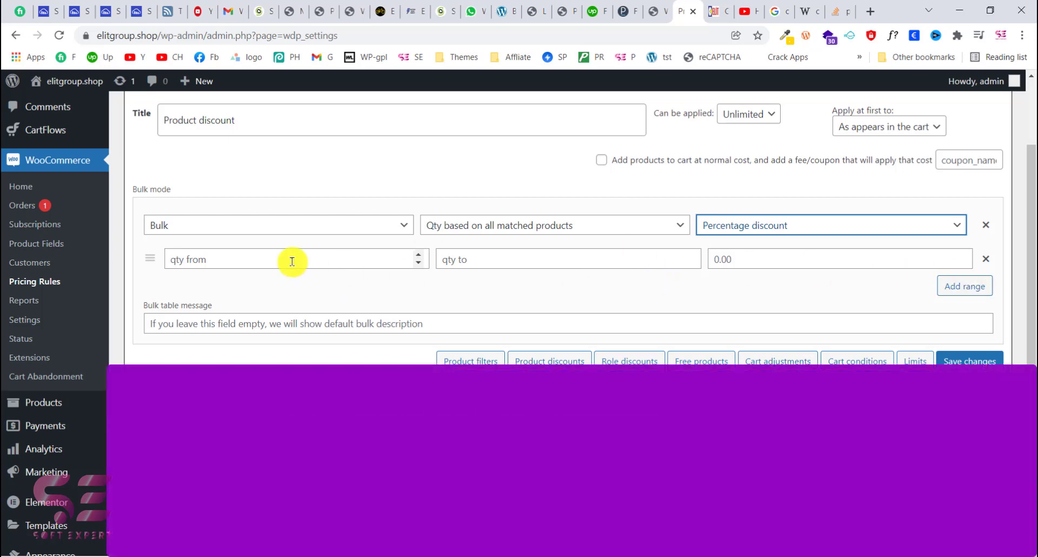
Fill the first bulk range: quantity 1 to 1 at 0% discount
click(221, 263)
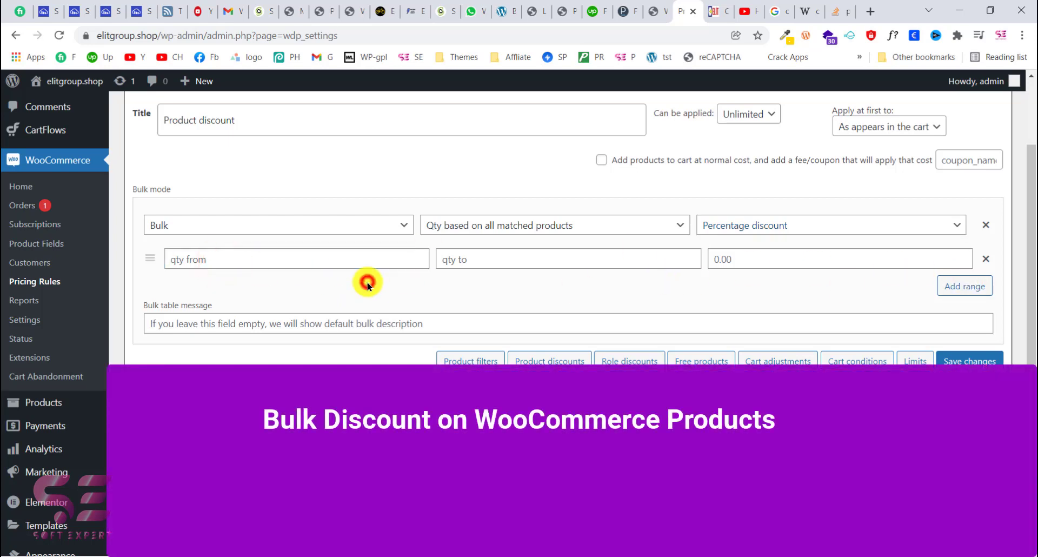
click(477, 254)
text(1)
click(710, 258)
text(0)
click(742, 282)
Add ranges for 2 items at 5% and 3 items at 10%
click(964, 286)
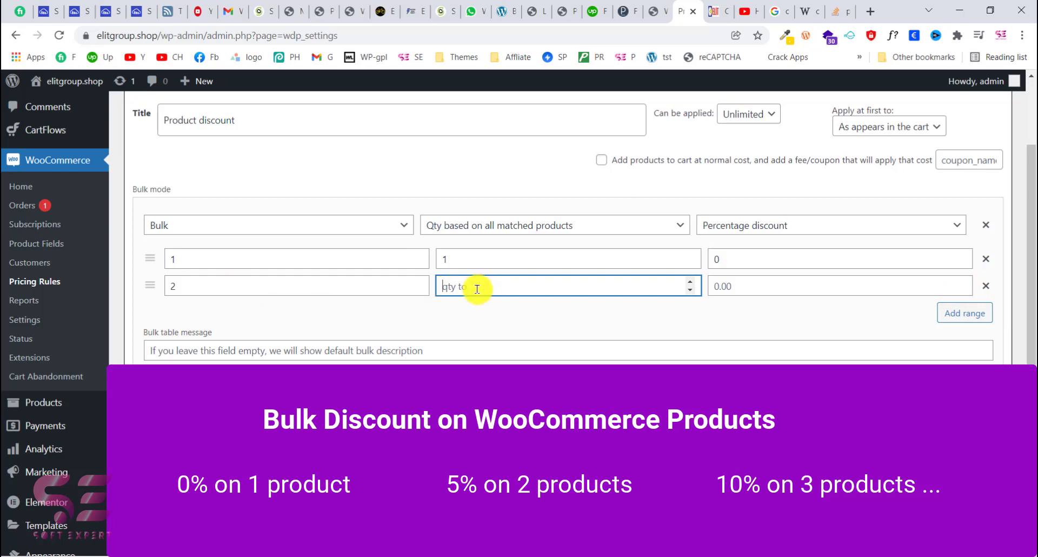
text(2)
click(715, 288)
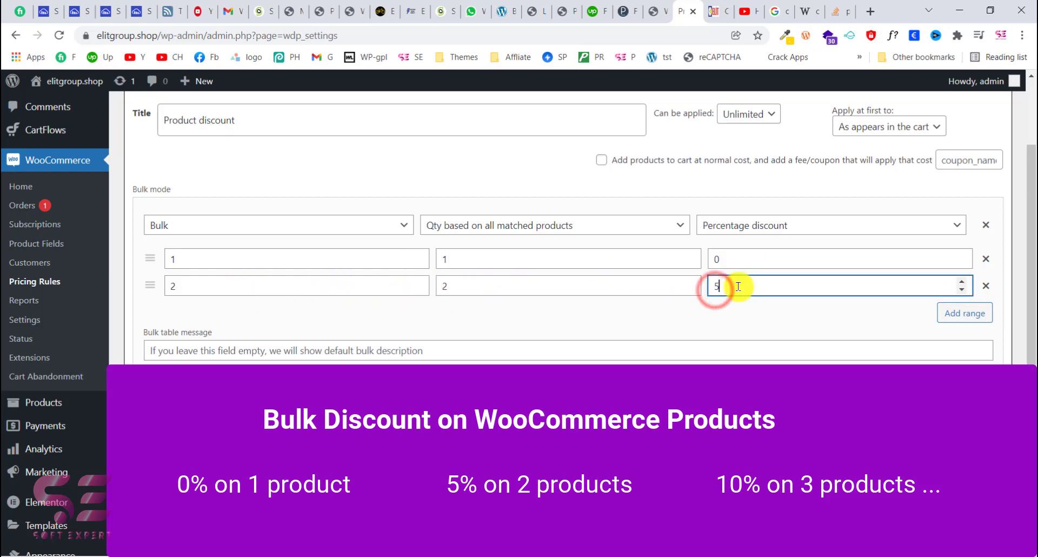
click(962, 314)
text(3)
click(714, 315)
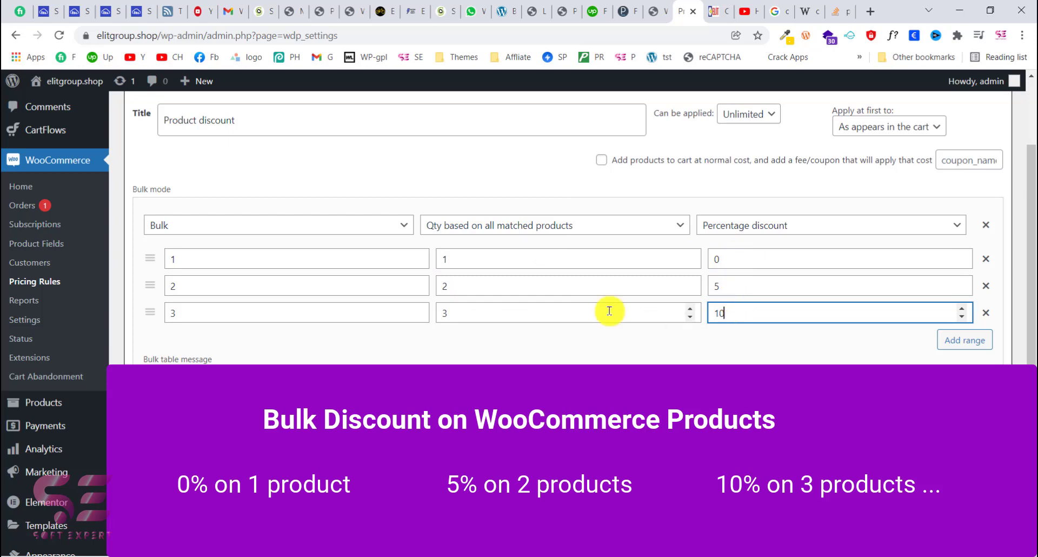
text(10)
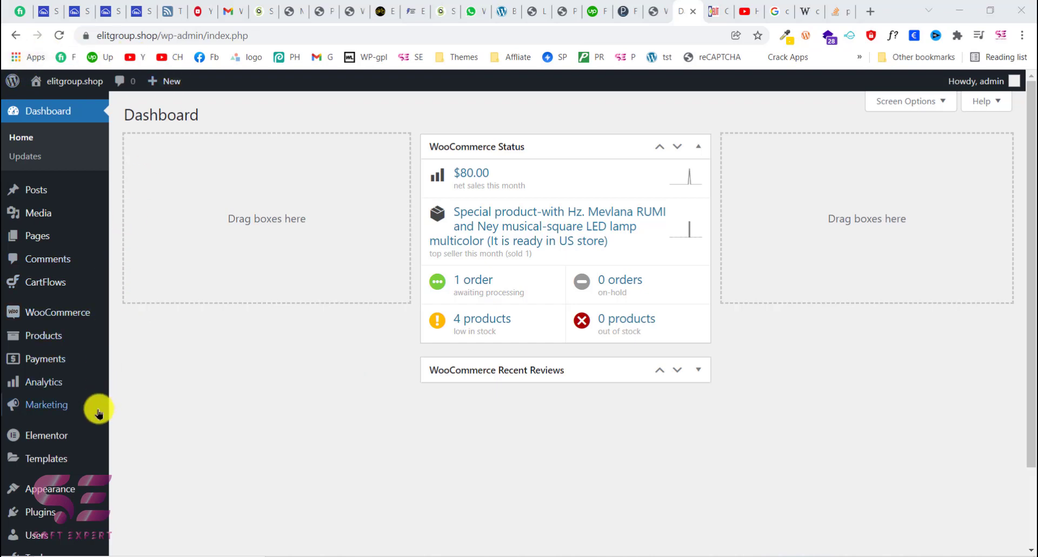
Go to Plugins > Add New
mouse_move(98, 413)
scroll(98, 413, down, 1)
mouse_move(77, 462)
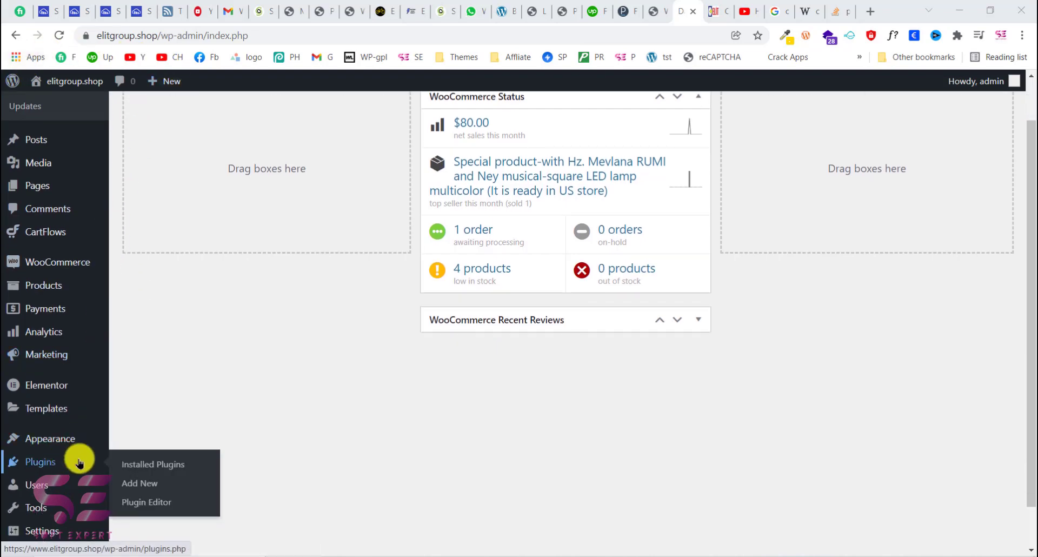
click(155, 482)
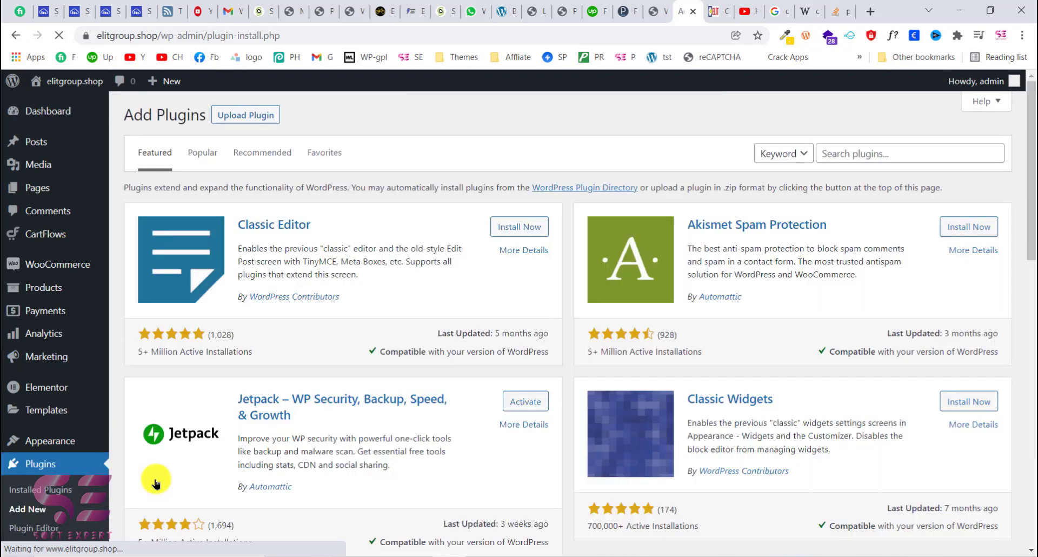
Search 'advanced pricing for woocommerce', then install and activate Advanced Dynamic Pricing for WooCommerce
click(835, 144)
text(advanced)
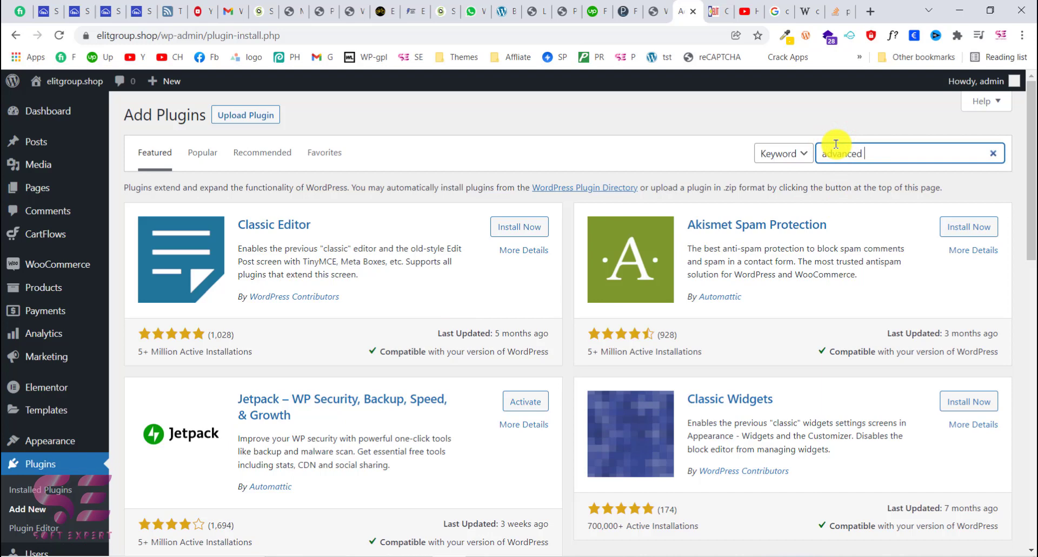
text( pricin)
key(BackSpace)
text(ing for woocommerce)
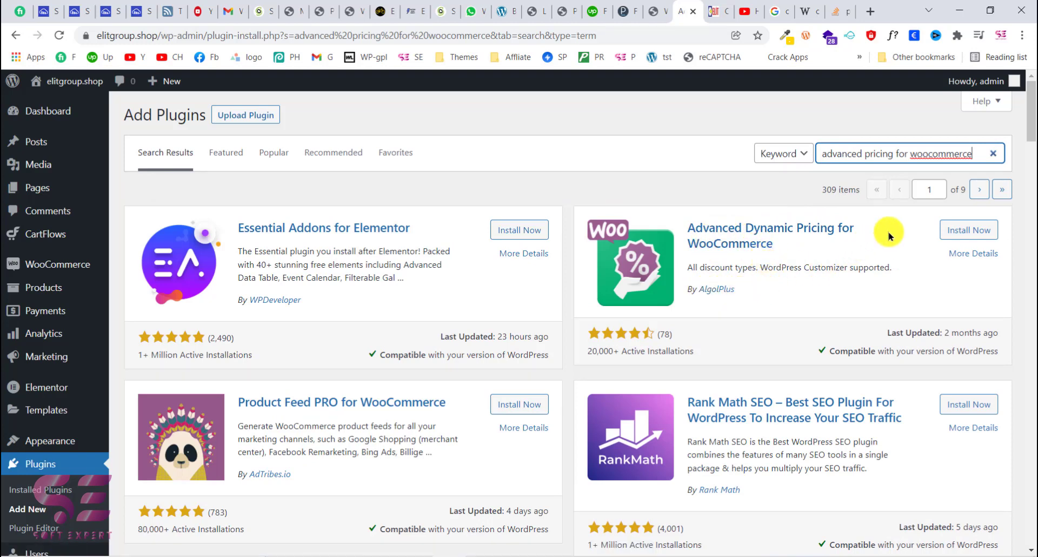
click(958, 230)
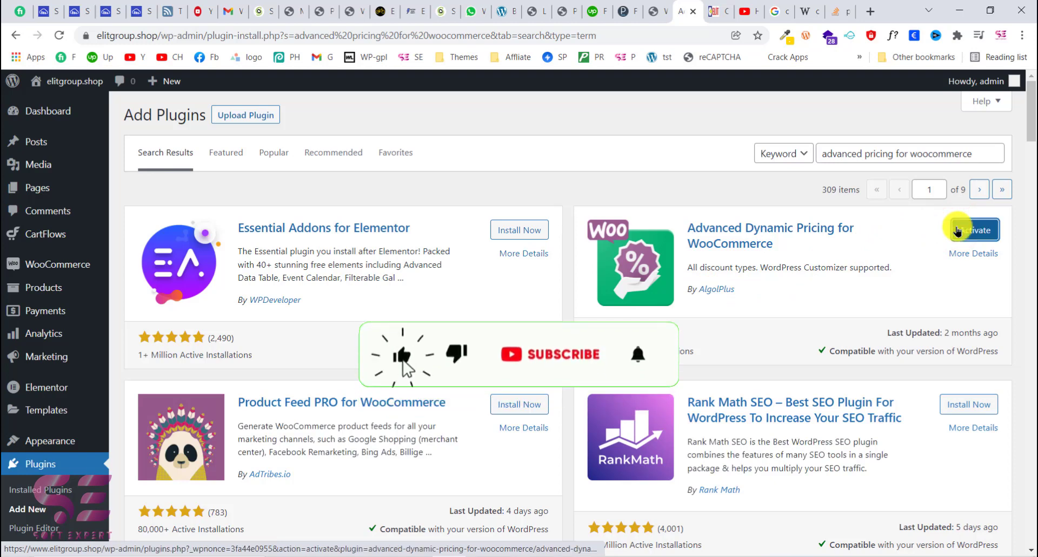
click(956, 230)
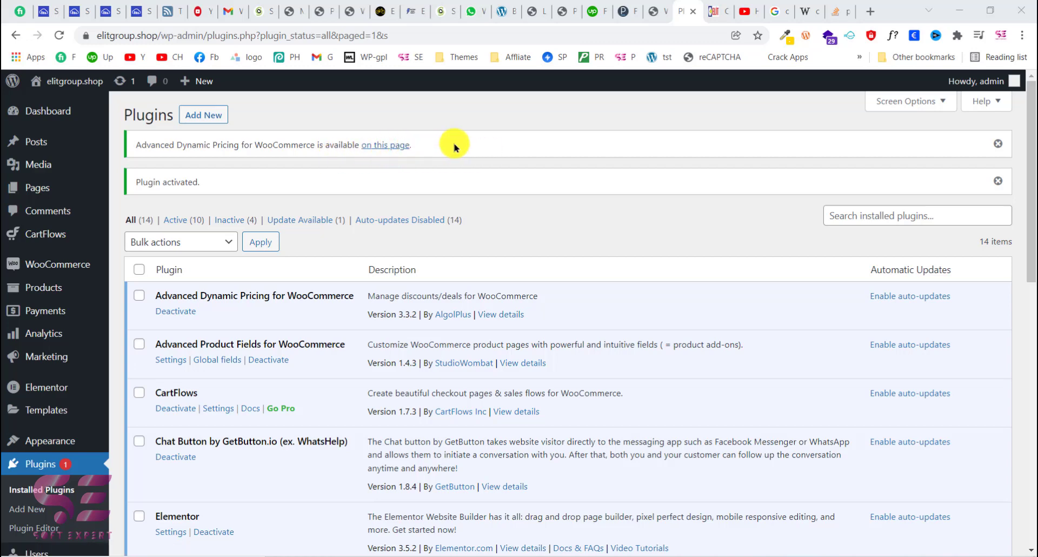
Follow the plugin notice's 'on this page' link to Pricing Rules and add a blank rule
mouse_move(76, 400)
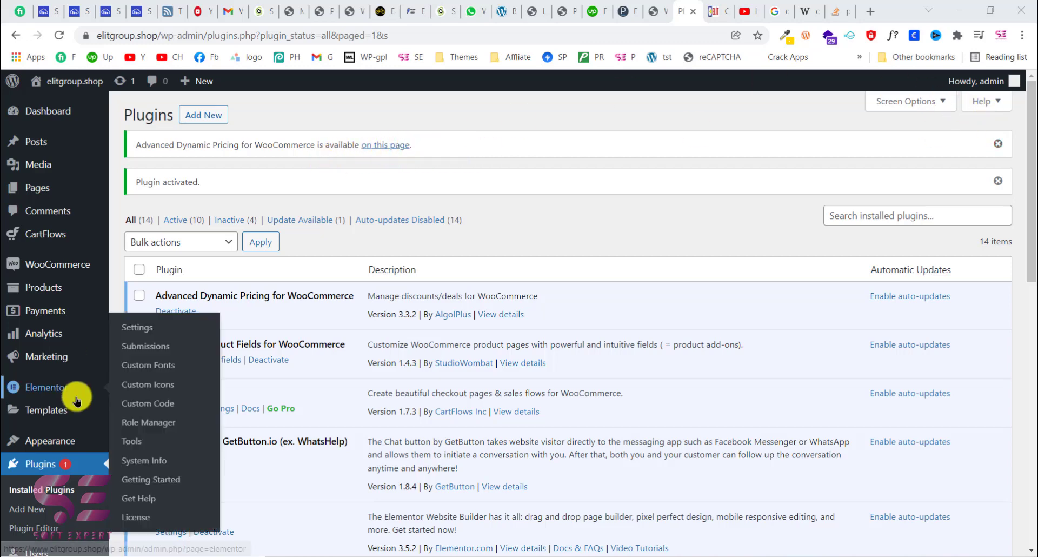
scroll(76, 400, down, 4)
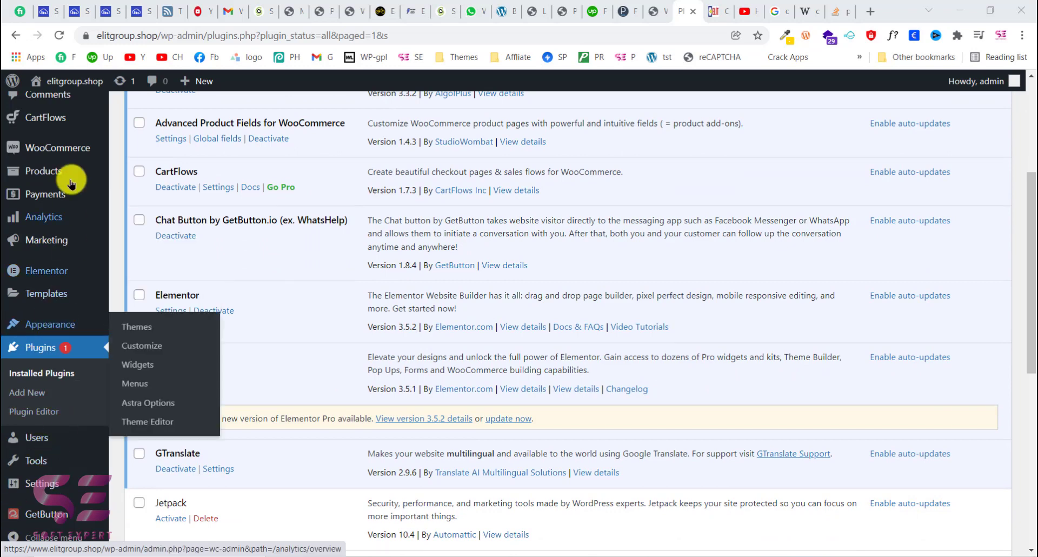
mouse_move(65, 147)
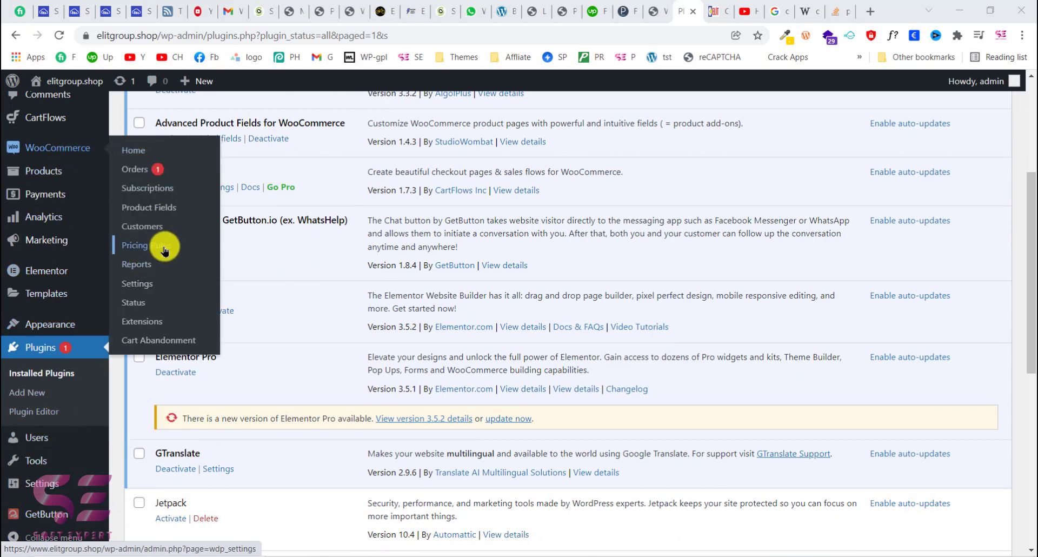
scroll(164, 249, up, 4)
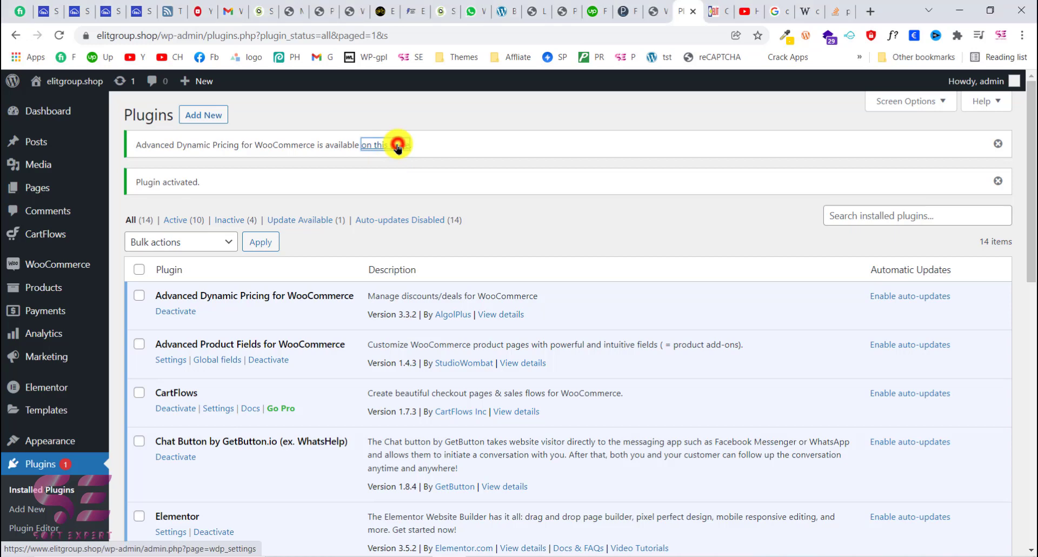
click(397, 146)
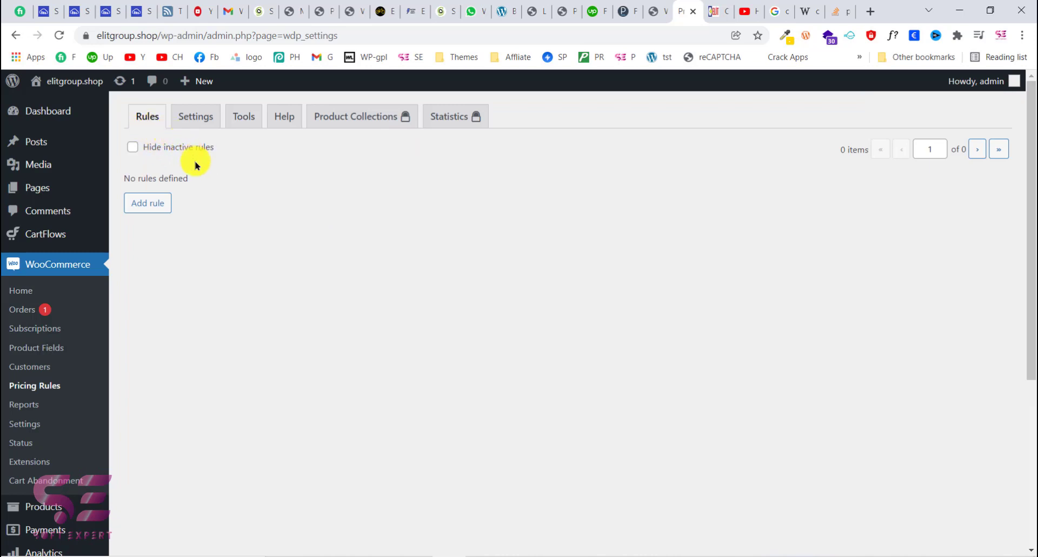
click(146, 208)
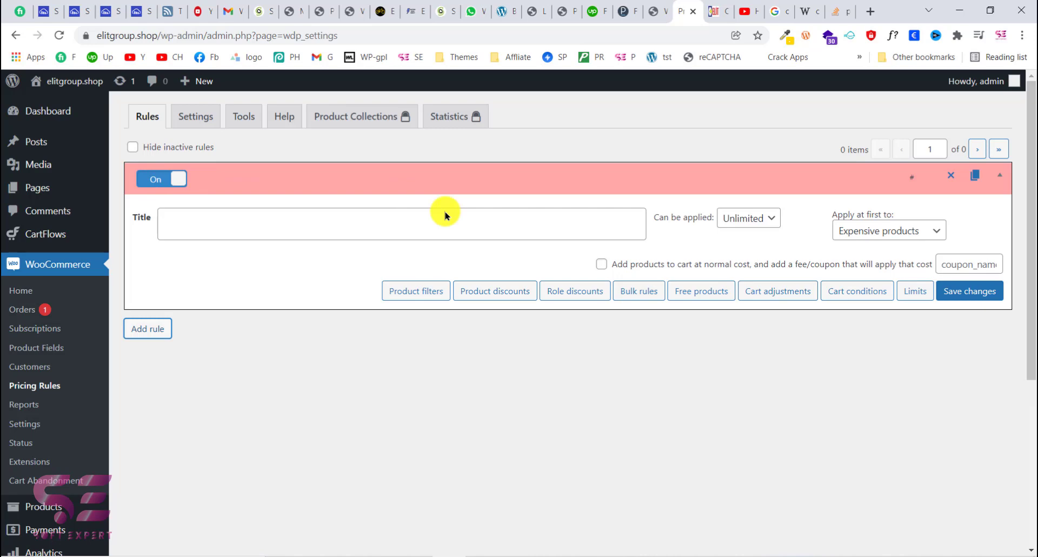
Title the new rule 'Product discount'
click(232, 228)
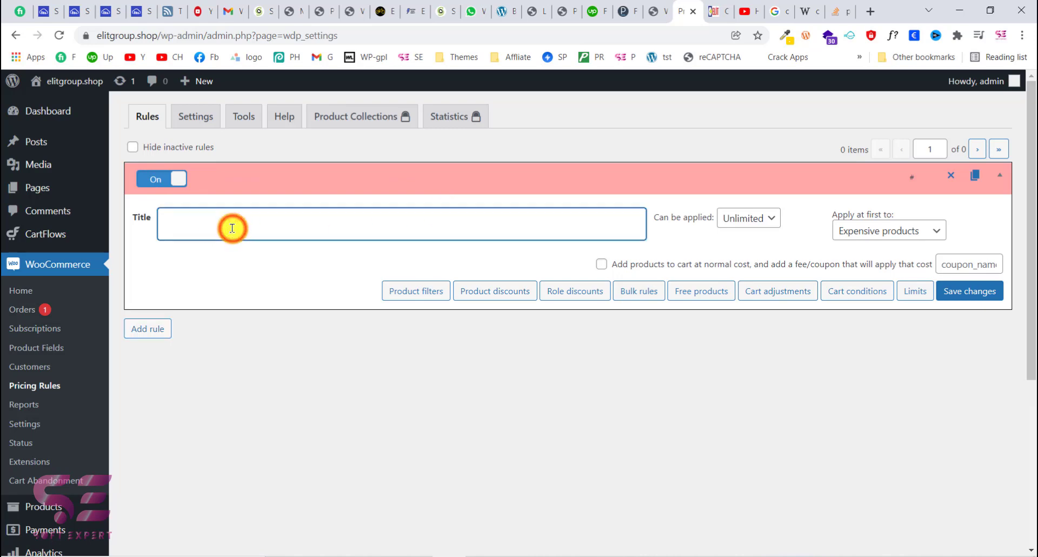
text(Pro)
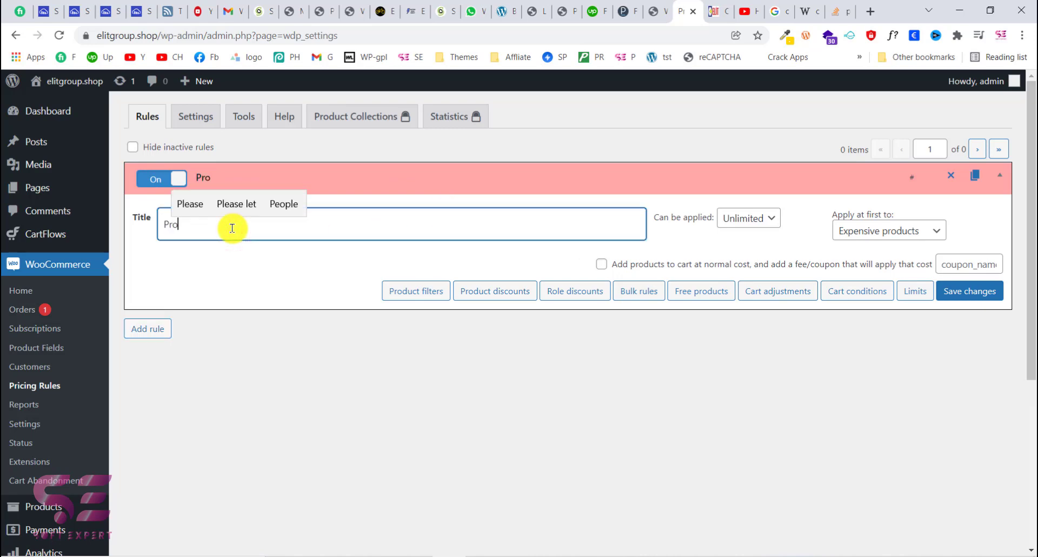
text(duct discount)
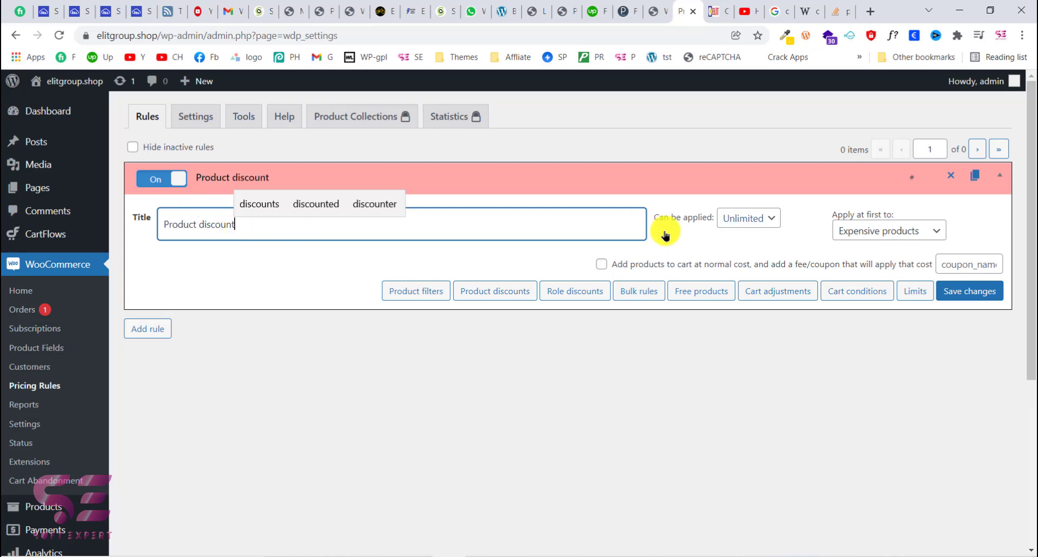
click(783, 201)
Keep the rule applicable Unlimited times and apply it first to products in cart order
click(748, 218)
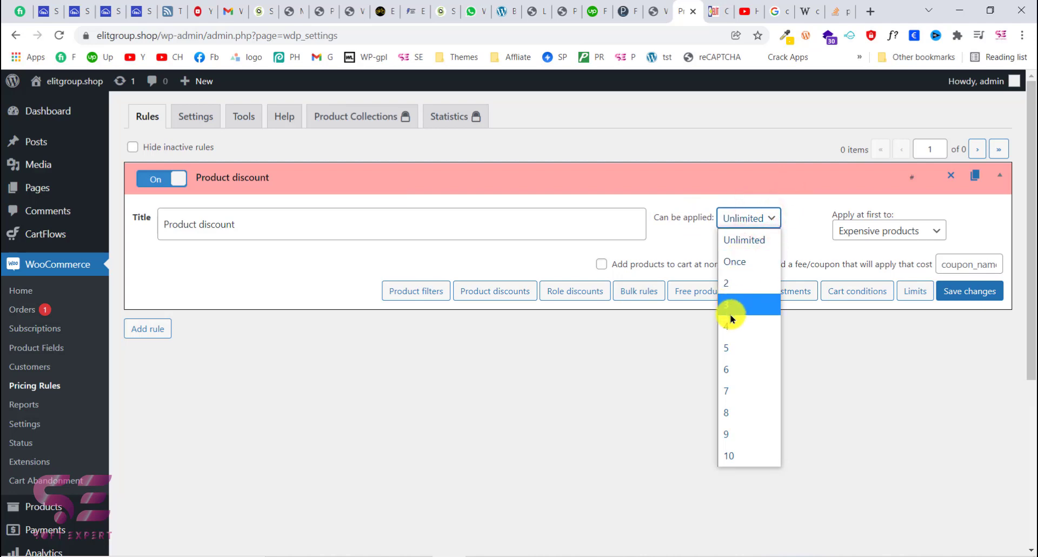
click(799, 206)
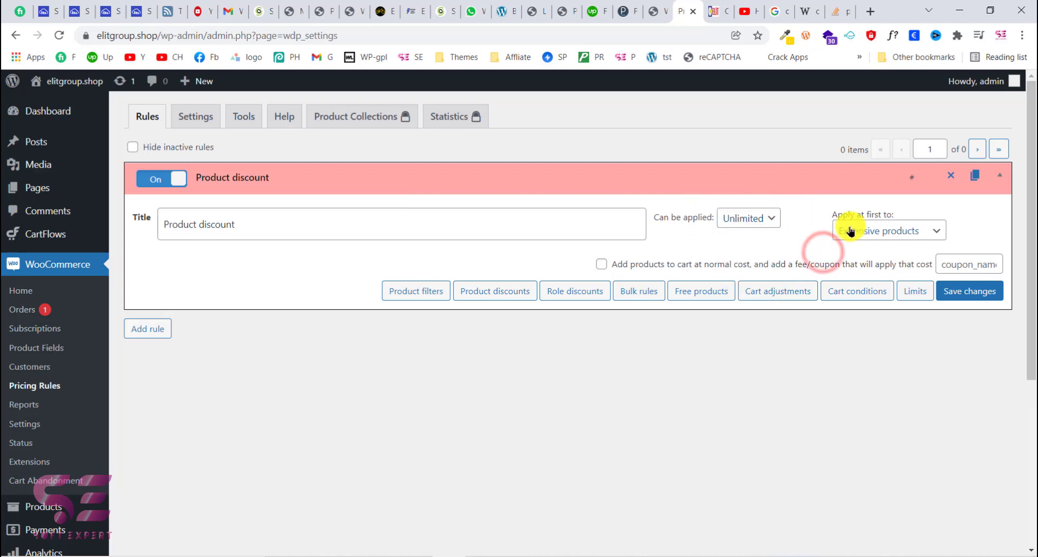
click(892, 230)
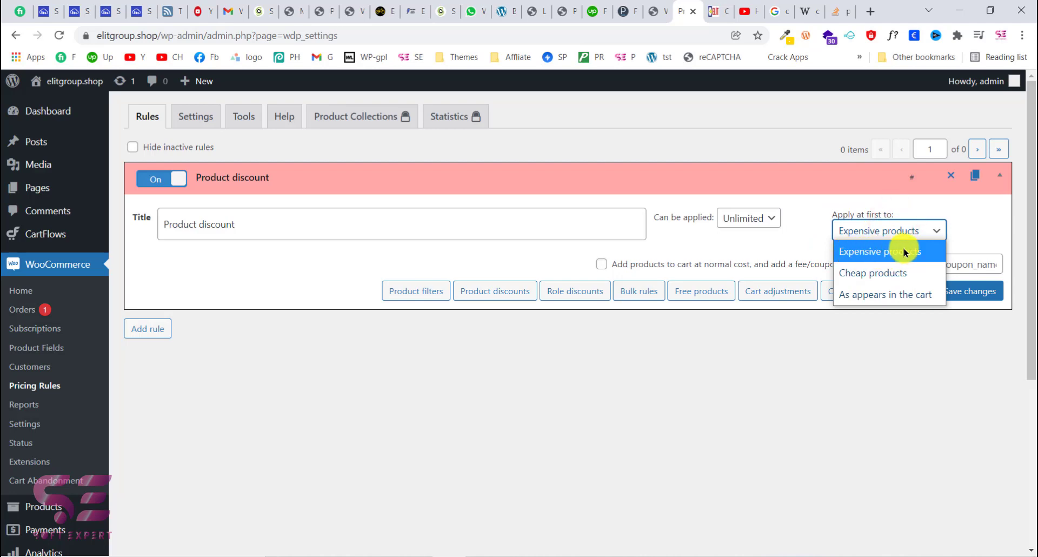
click(880, 297)
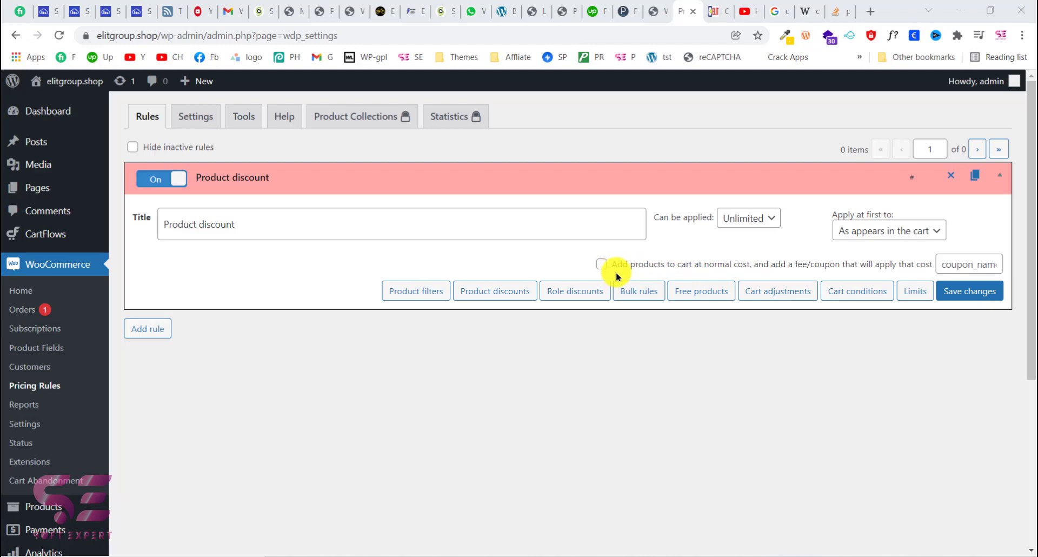
Add bulk quantity discounts to the rule with a percentage discount type
click(645, 291)
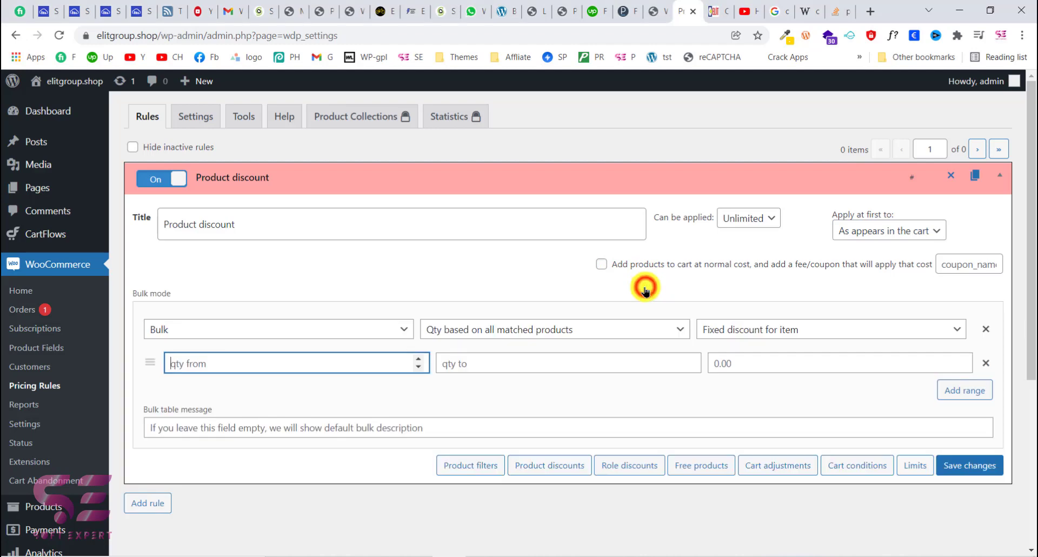
scroll(731, 239, down, 2)
click(799, 225)
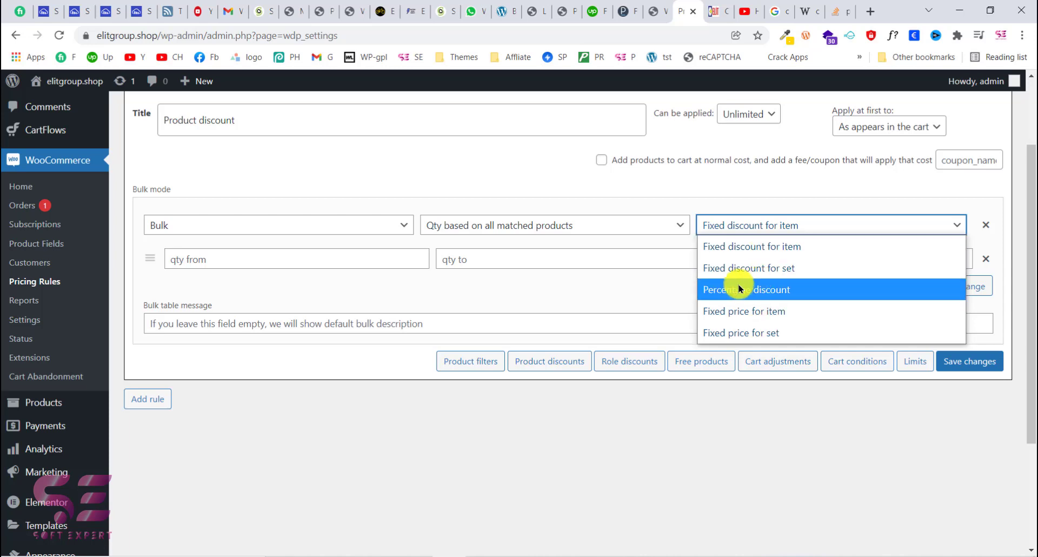
click(767, 290)
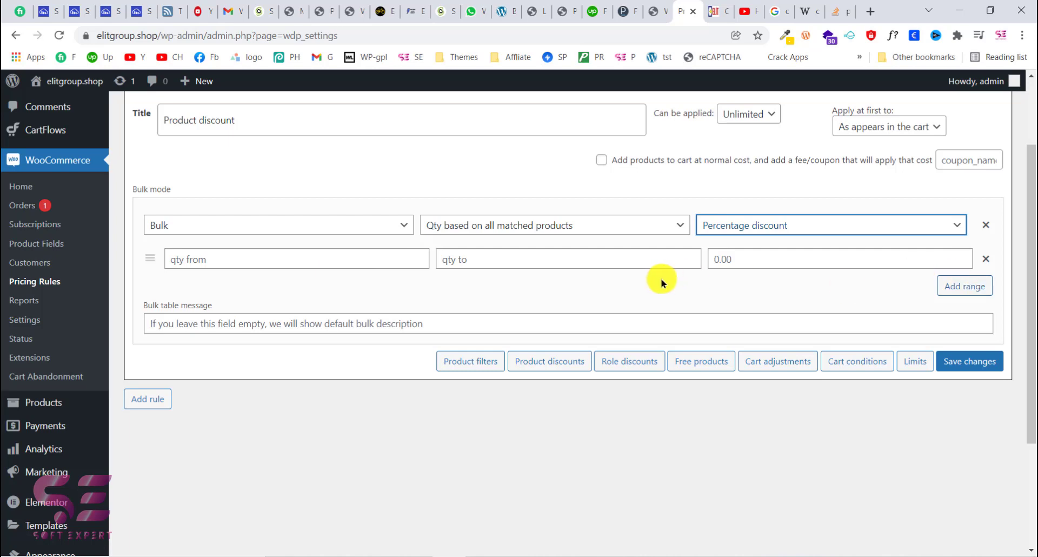
Set the first bulk range to quantity 1 at 0% discount
click(316, 264)
text(1)
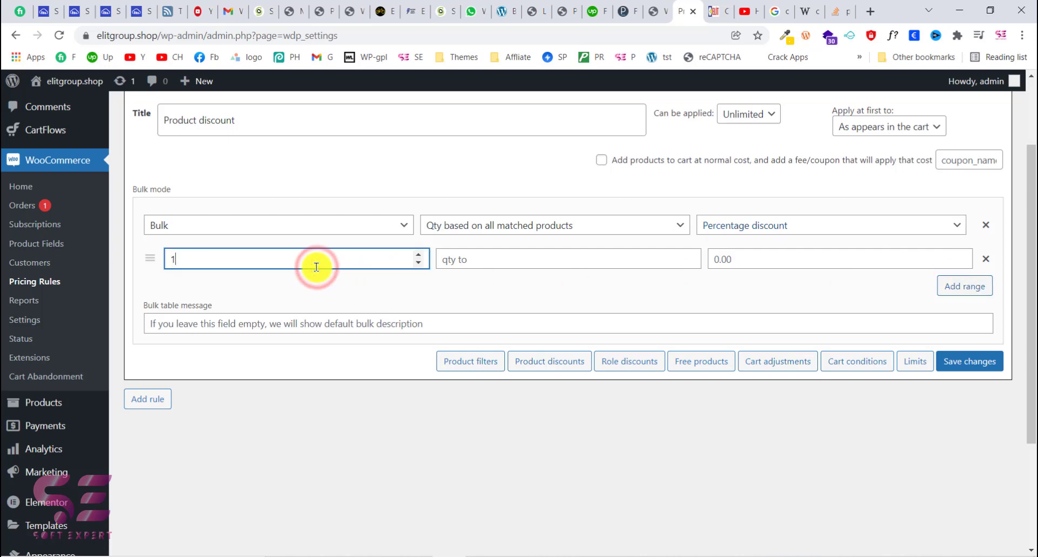
click(479, 249)
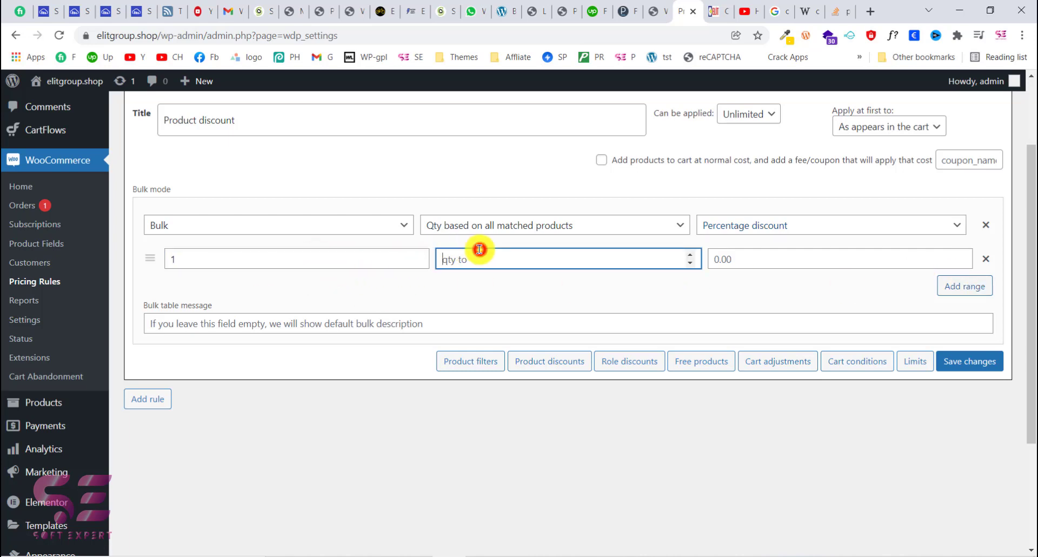
click(710, 257)
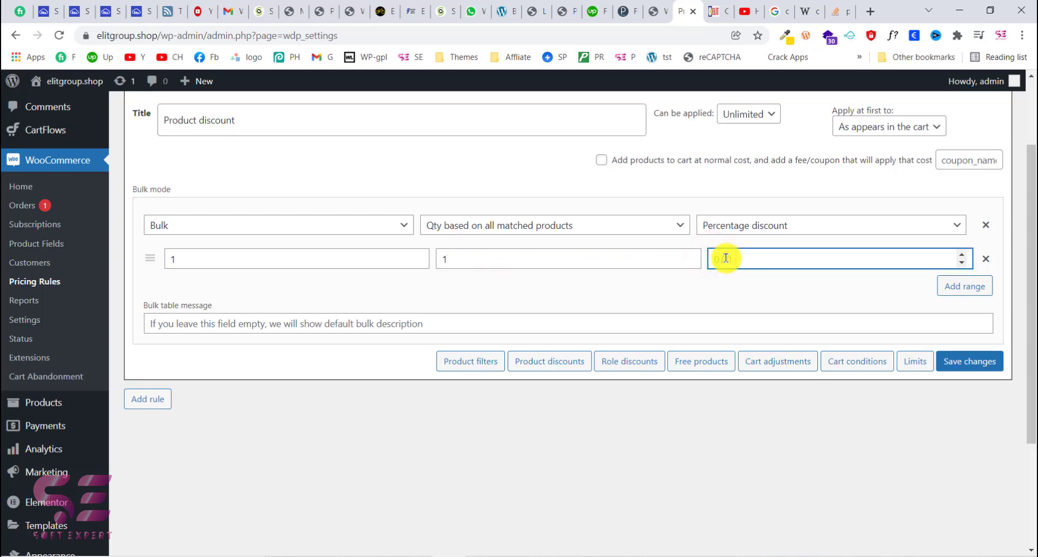
text(0)
click(741, 282)
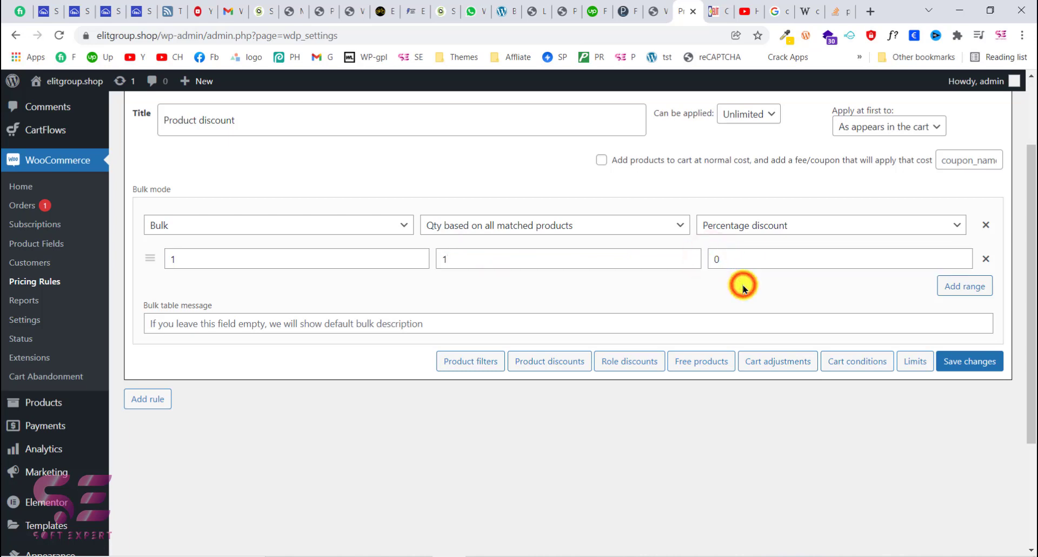
Add a second range for 2 items at 5% and a third for 3 items at 10%
click(962, 288)
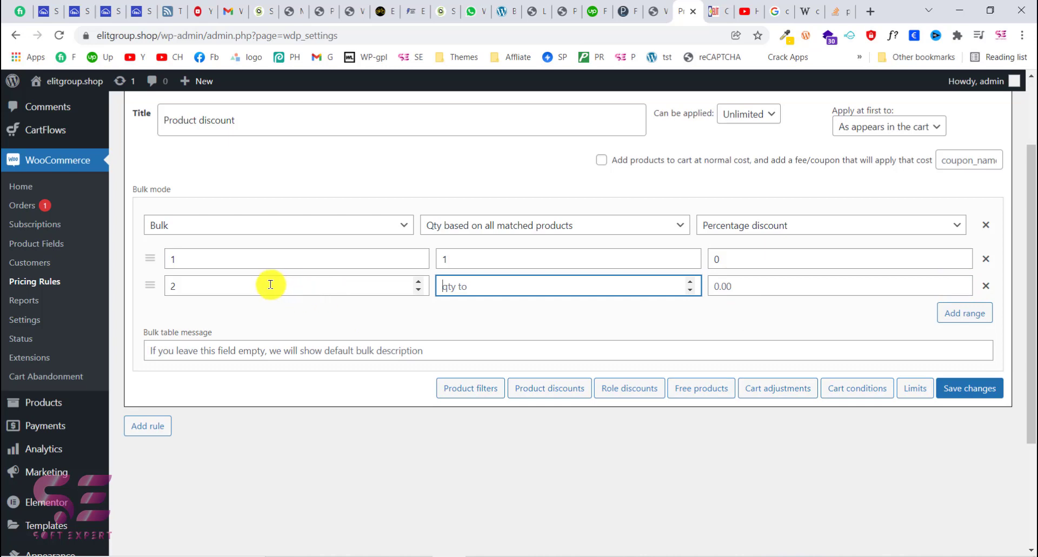
text(2)
click(713, 286)
text(5)
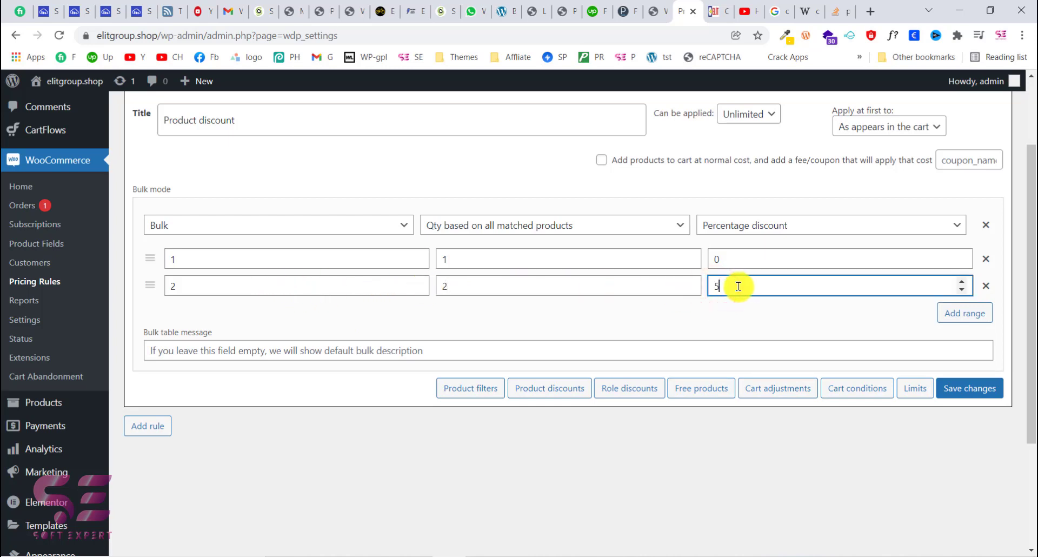
click(959, 320)
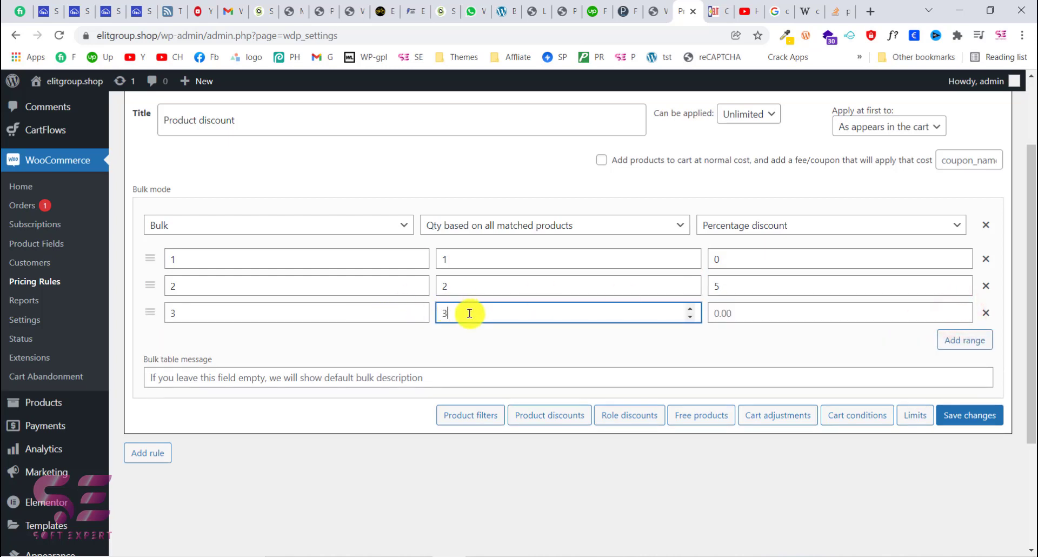
click(714, 315)
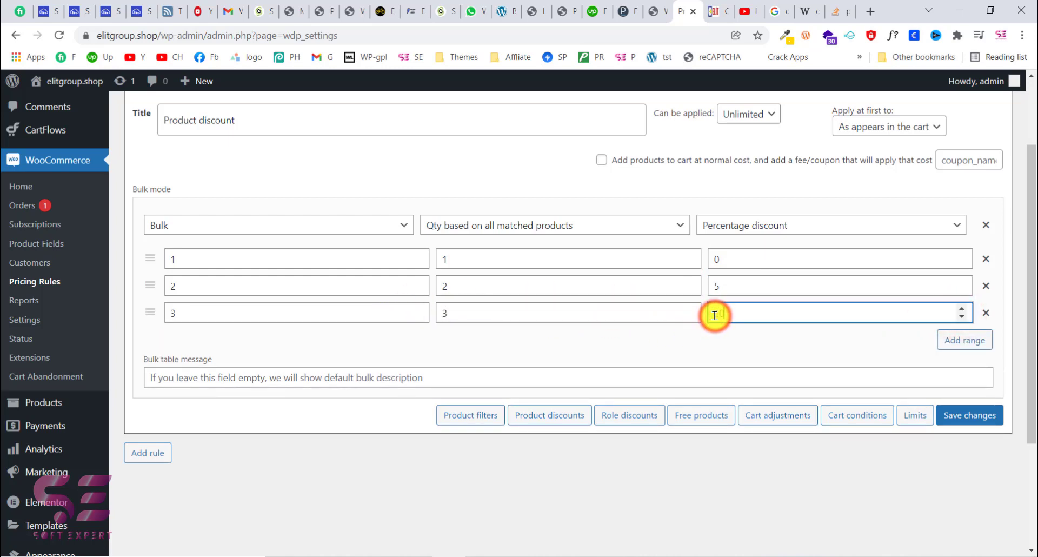
text(10)
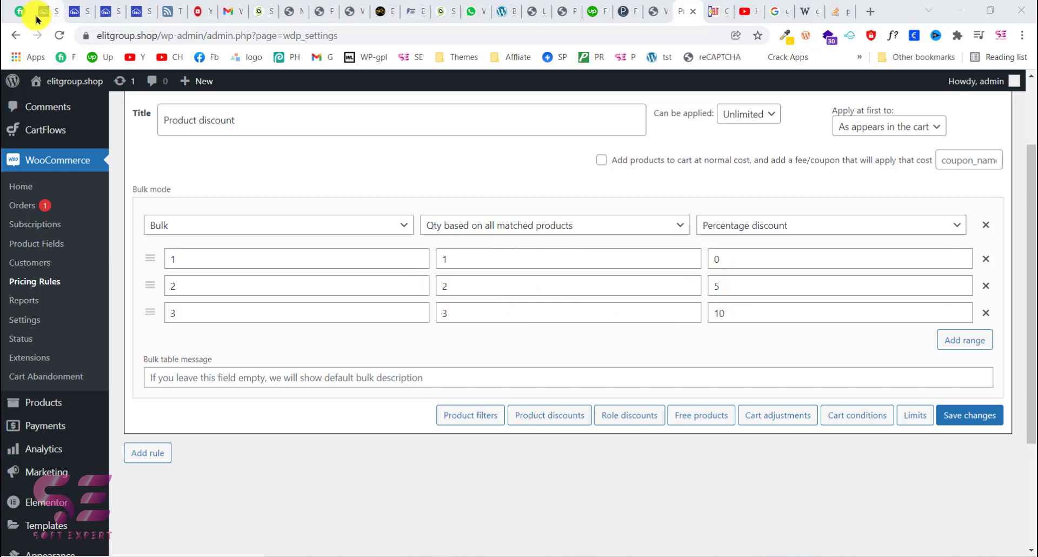
click(16, 12)
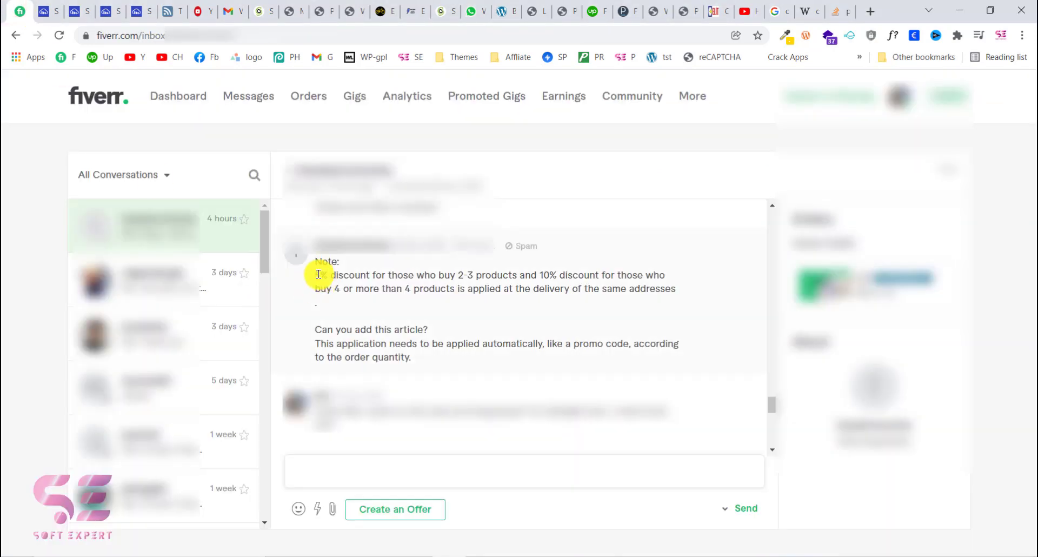
drag(334, 275, 467, 277)
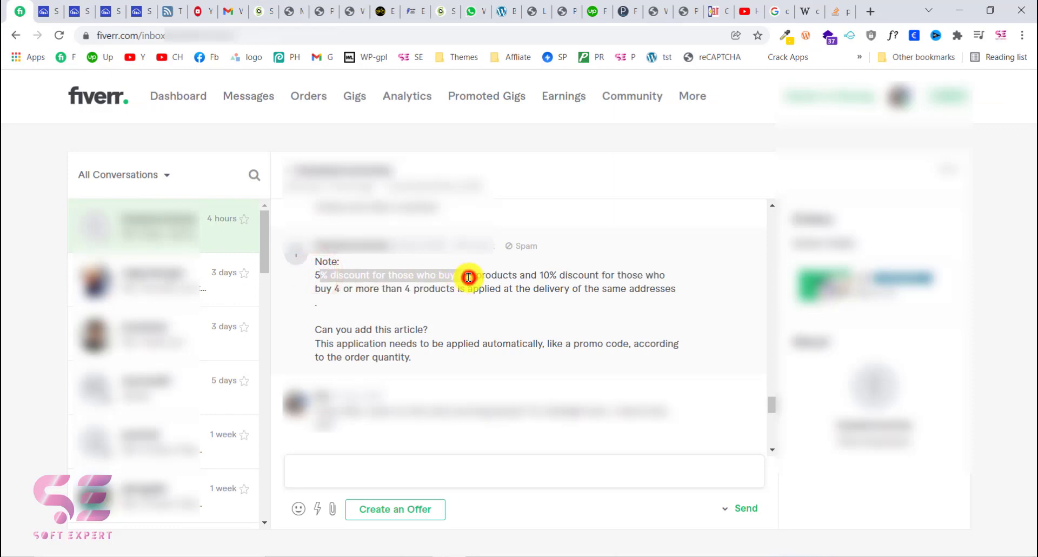
click(464, 277)
drag(539, 274, 625, 274)
click(627, 276)
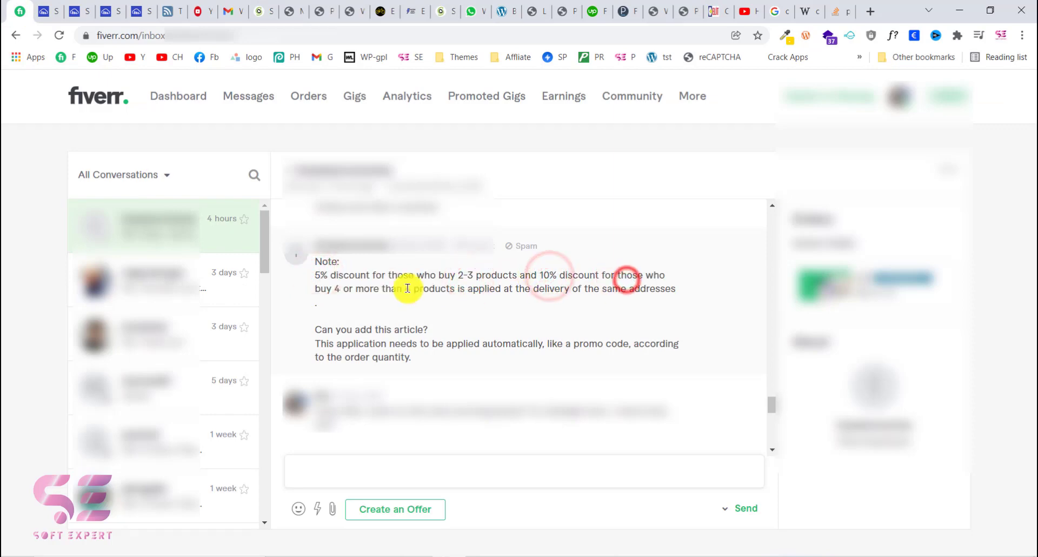
drag(342, 286, 424, 285)
click(425, 289)
drag(344, 289, 402, 287)
click(425, 288)
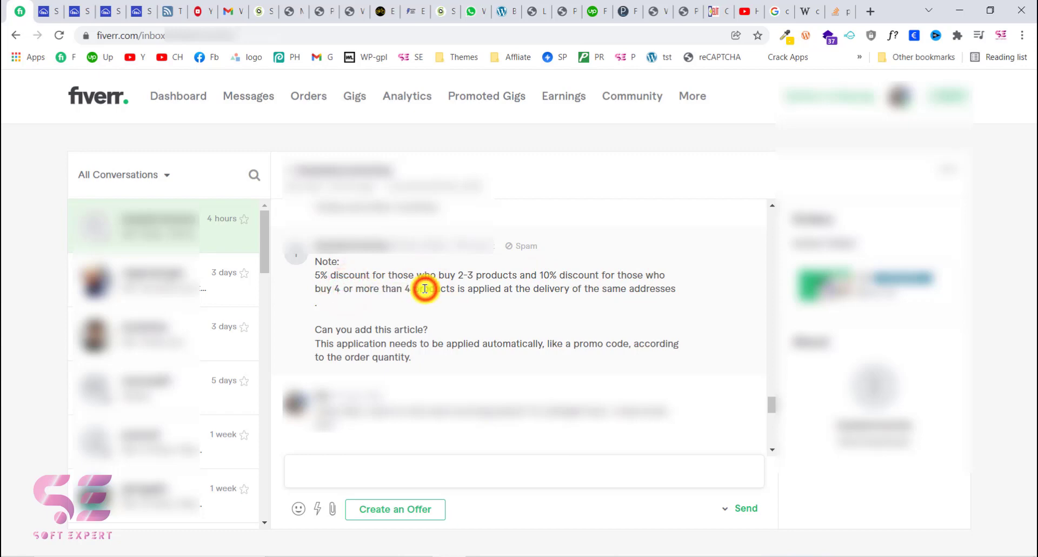
click(692, 10)
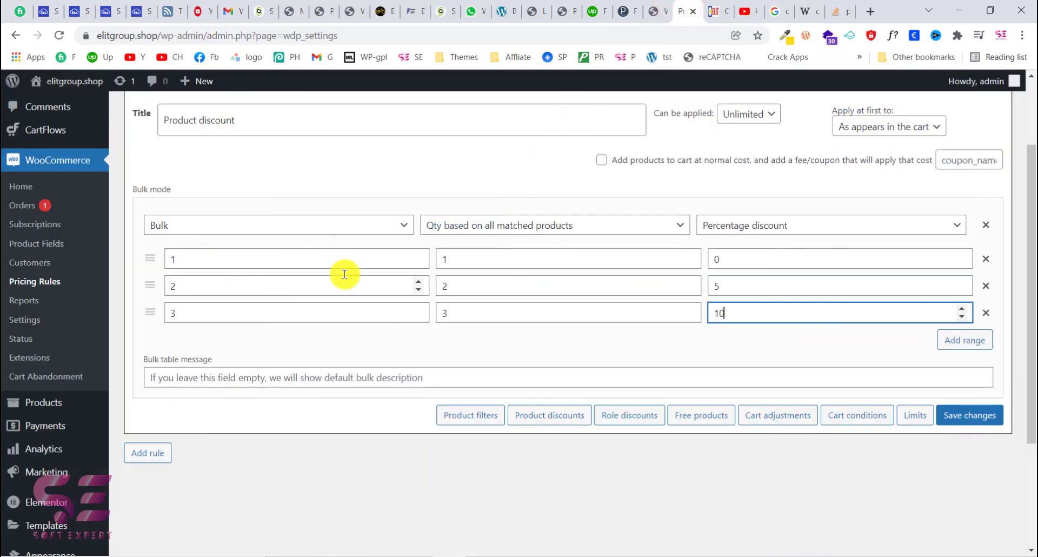
Change the second range's upper quantity to 3, making it 2–3 at 5%
click(453, 281)
key(BackSpace)
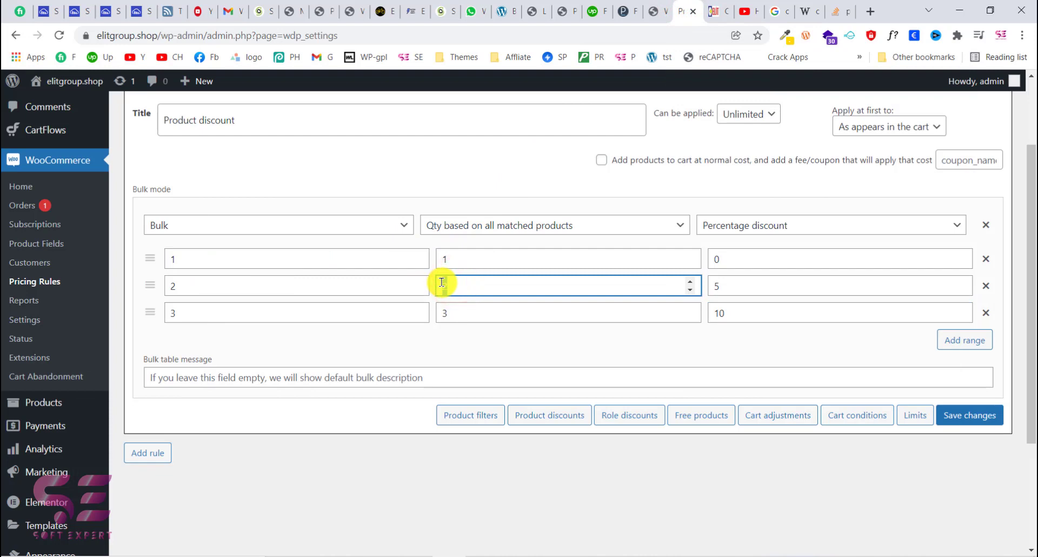
text(3)
click(488, 336)
Change the third range to quantities 4–100
click(177, 314)
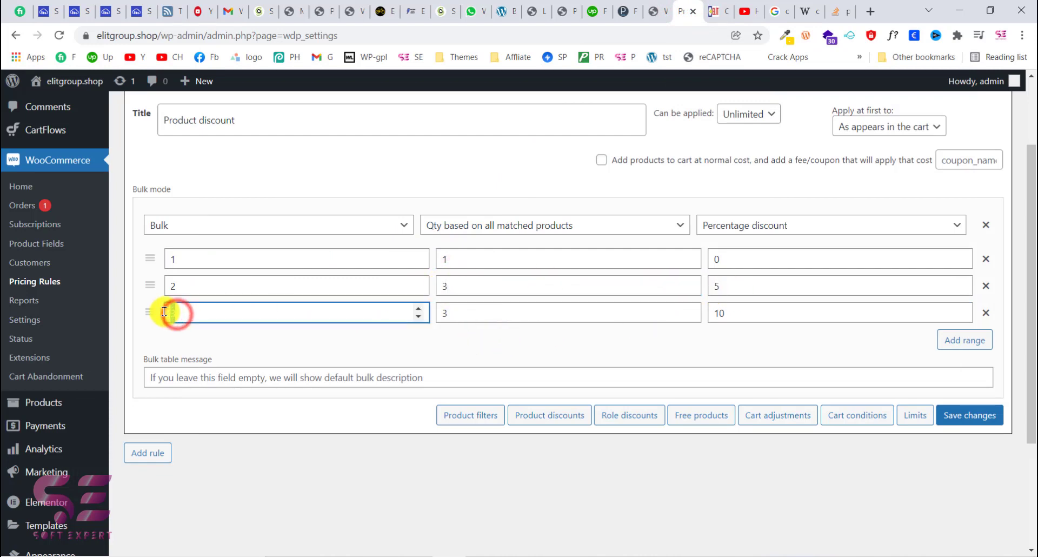
text(4)
click(442, 314)
key(BackSpace)
drag(453, 314, 455, 314)
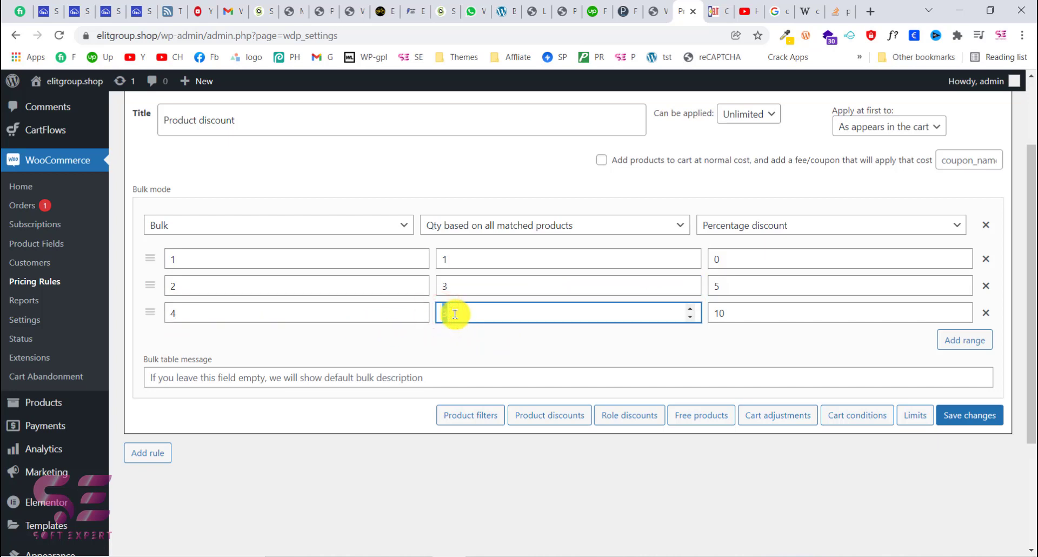
text(100)
click(572, 344)
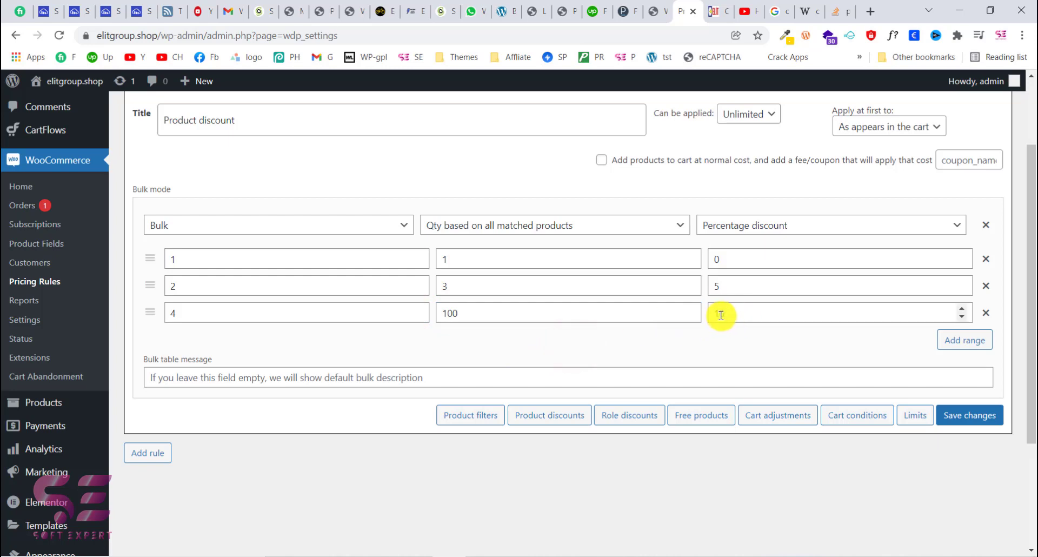
click(492, 314)
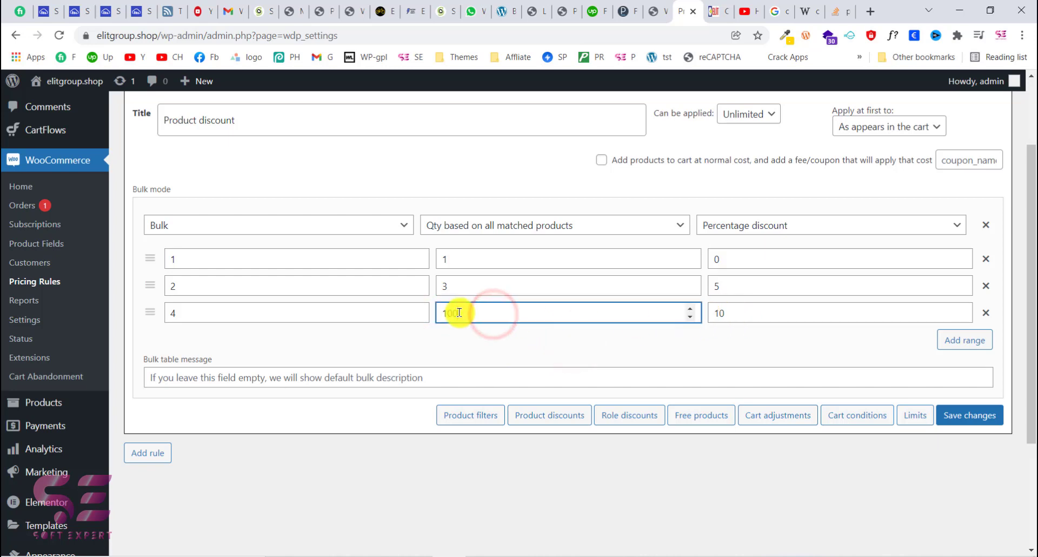
Save the Product discount rule
click(157, 379)
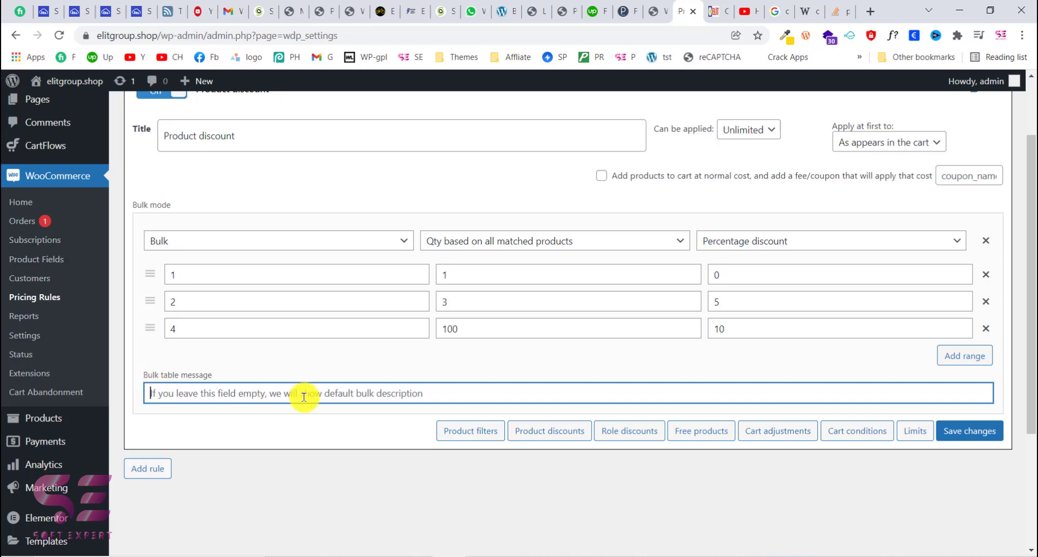
click(961, 428)
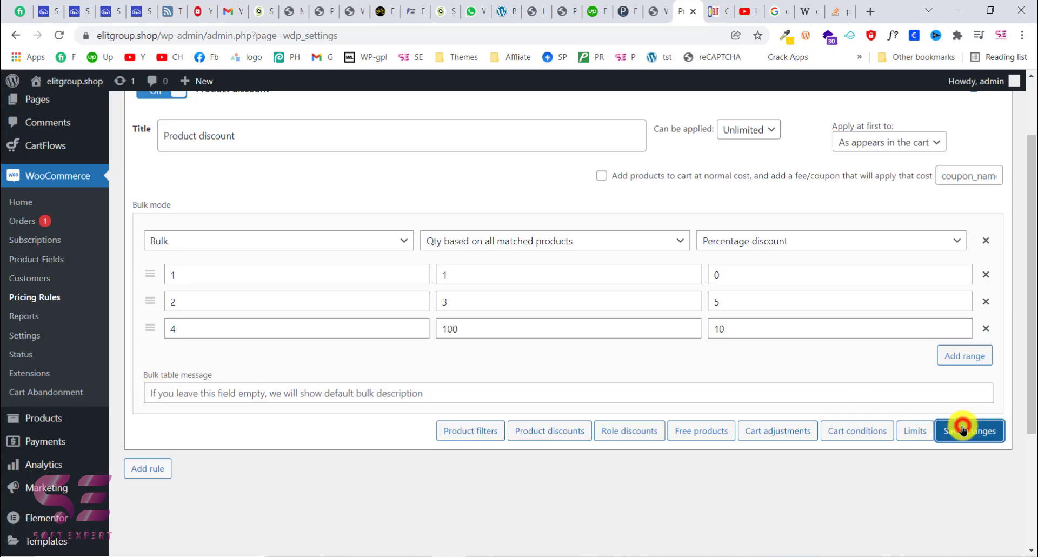
scroll(594, 273, down, 1)
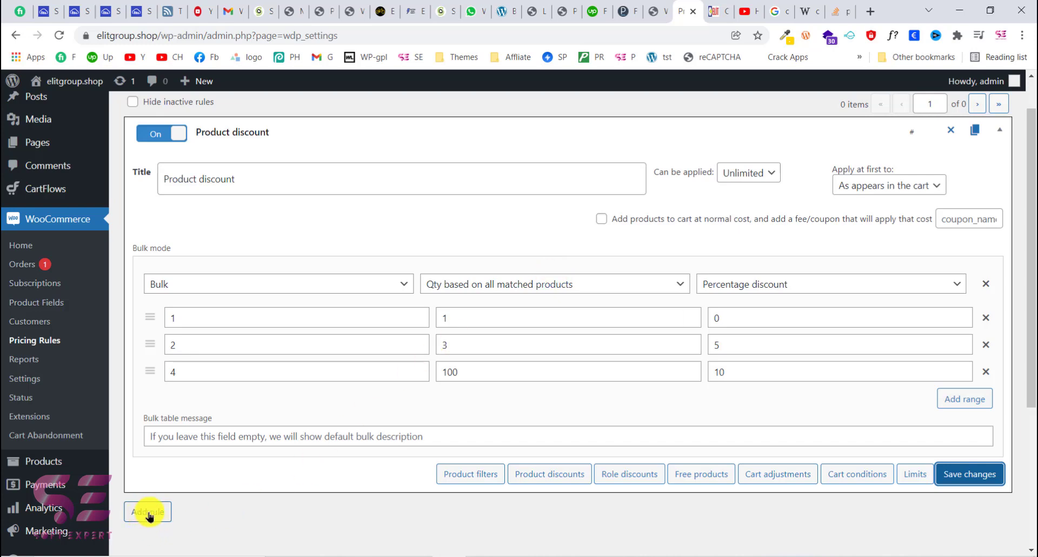
scroll(327, 405, up, 1)
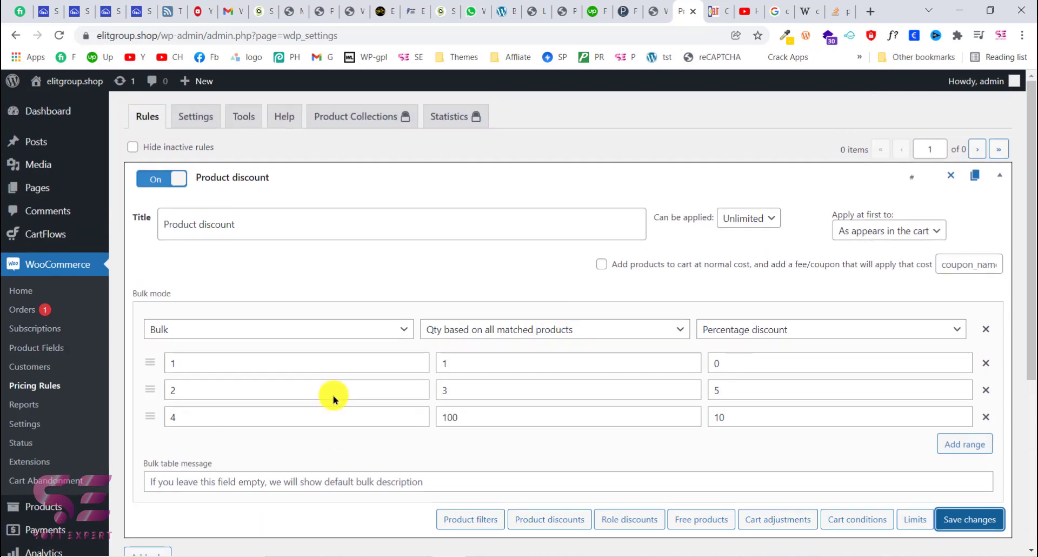
In the plugin Settings, enable adp_products_on_sale and adp_products_bogo shortcode support and save
click(194, 125)
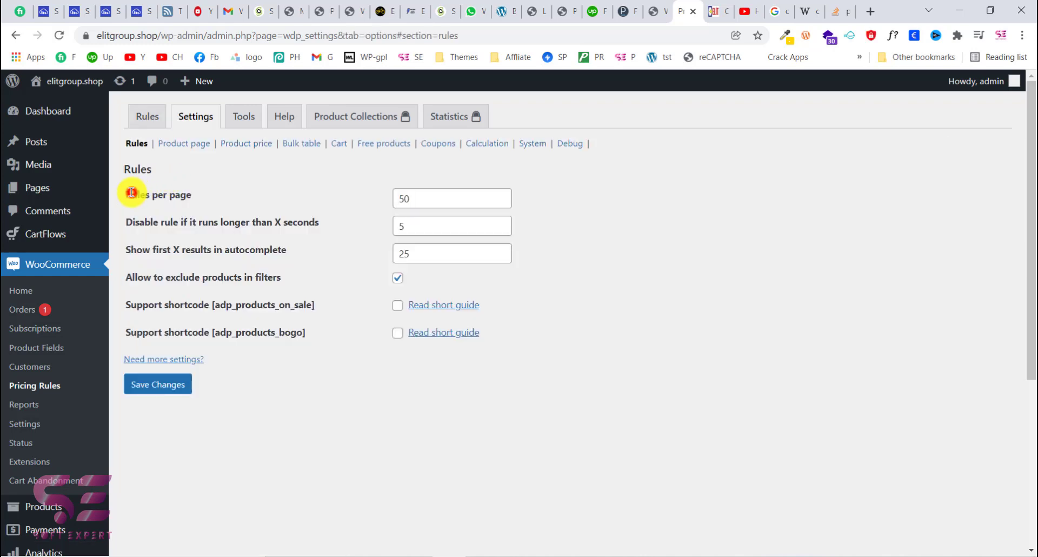
drag(131, 193, 186, 195)
click(185, 194)
drag(125, 226, 297, 221)
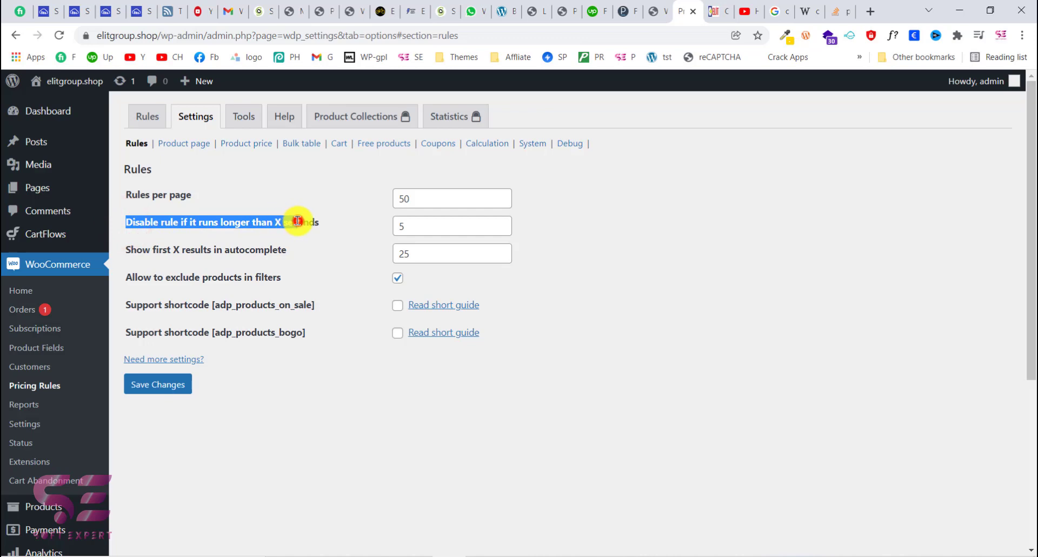
click(297, 221)
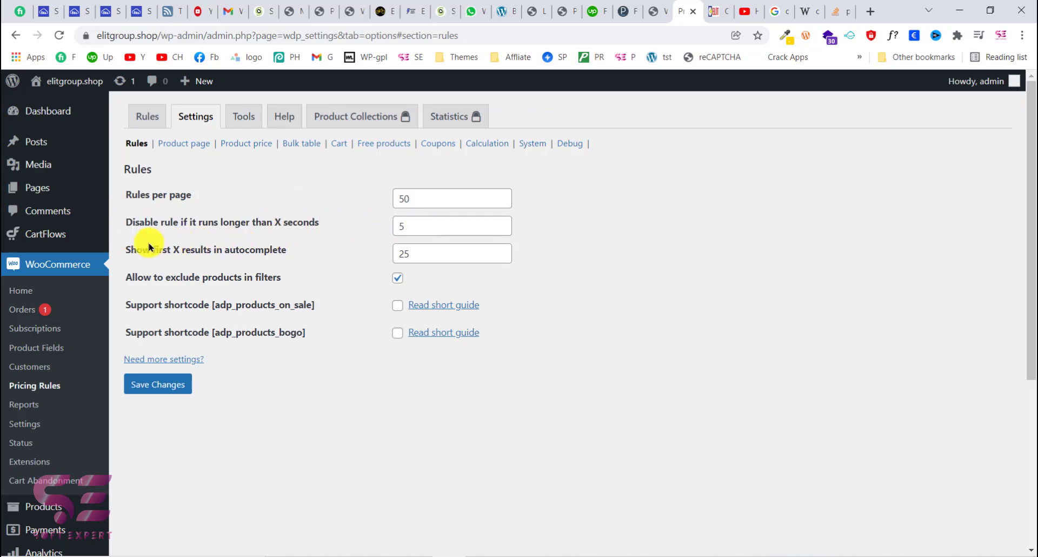
click(398, 306)
click(397, 334)
click(164, 384)
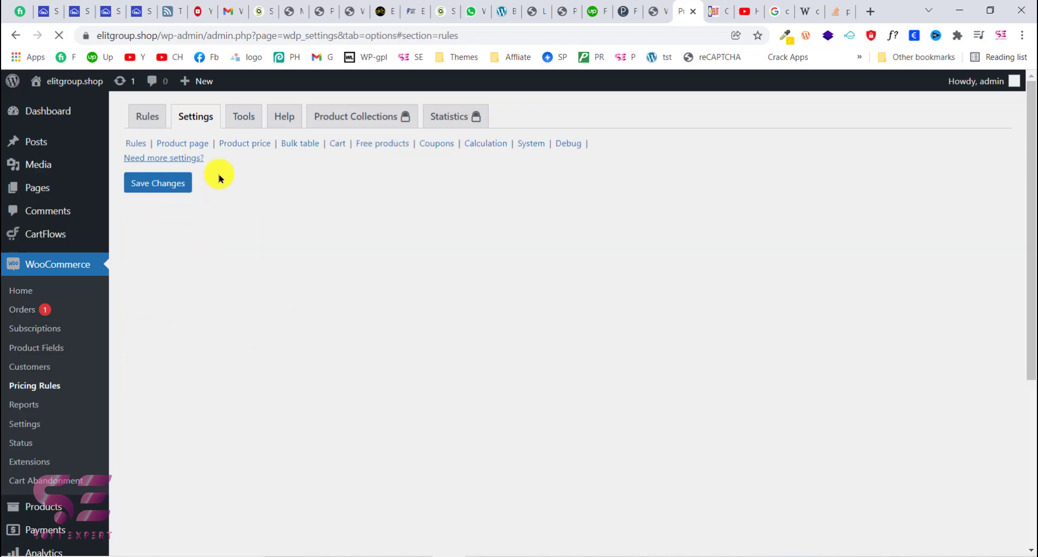
Review the Product page settings, including the On Sale badge and minimum quantity options
click(187, 143)
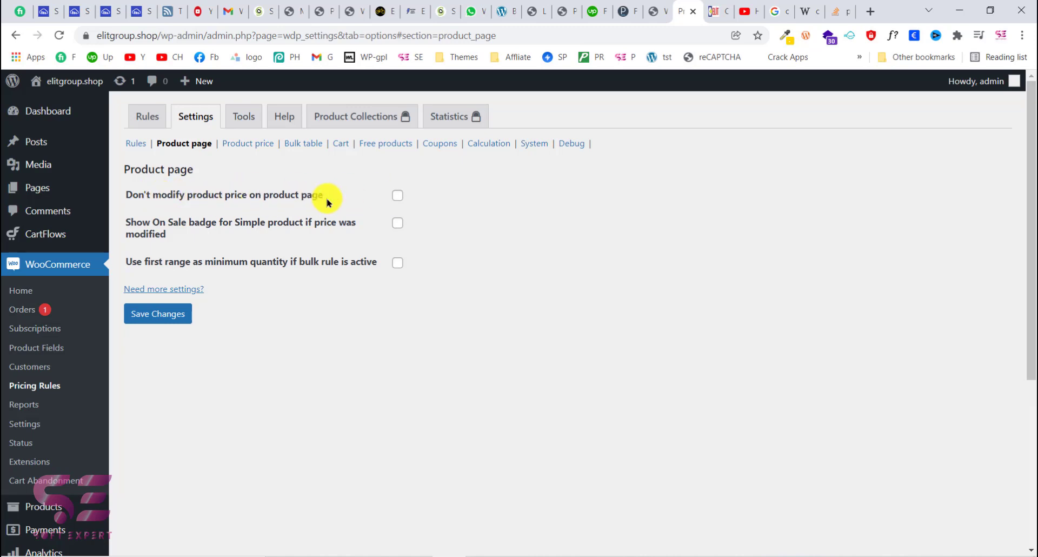
triple_click(130, 221)
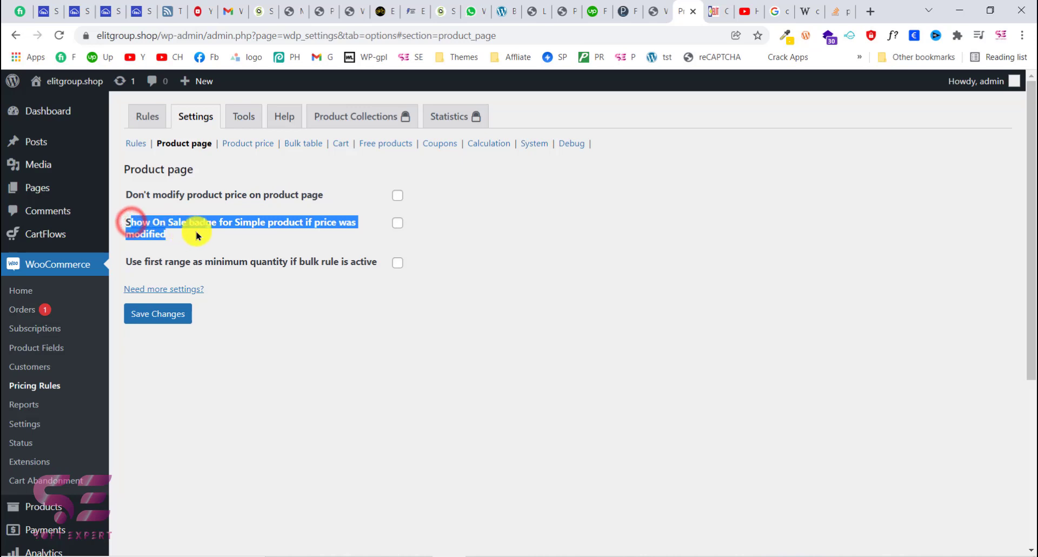
click(204, 228)
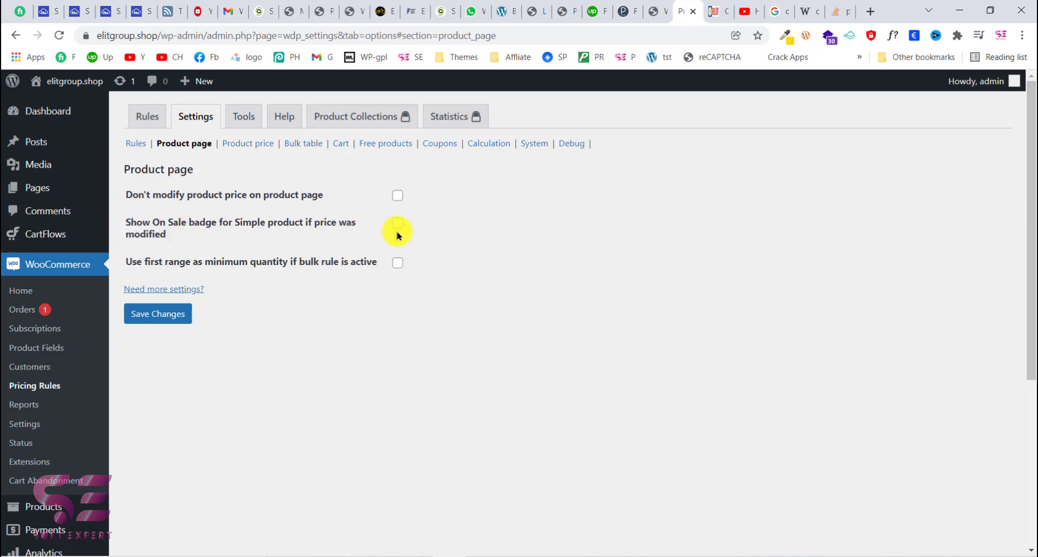
drag(146, 261, 278, 263)
click(280, 263)
click(245, 144)
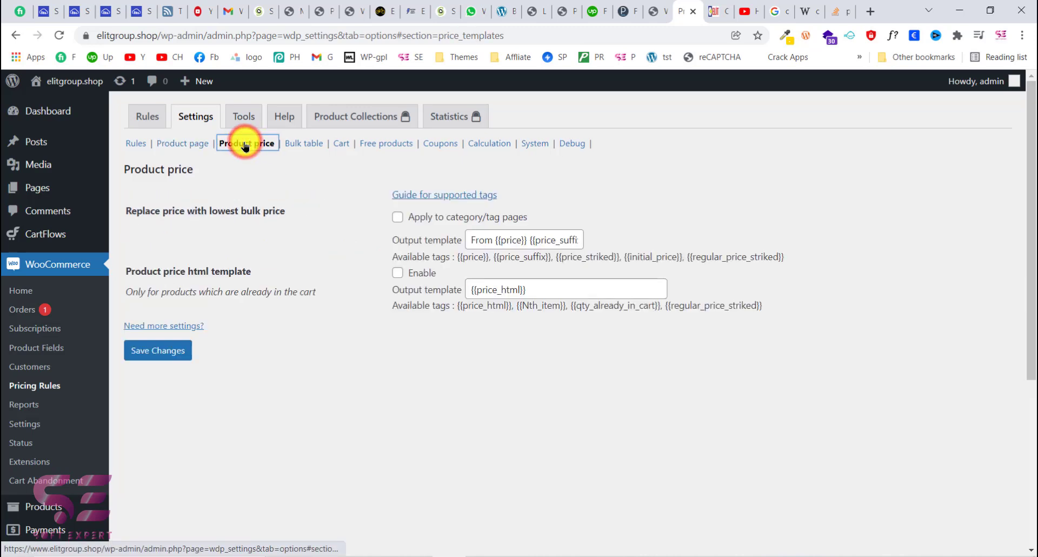
Set the bulk table to show regardless of conditions using all active rules, and save
drag(122, 211, 284, 220)
click(285, 219)
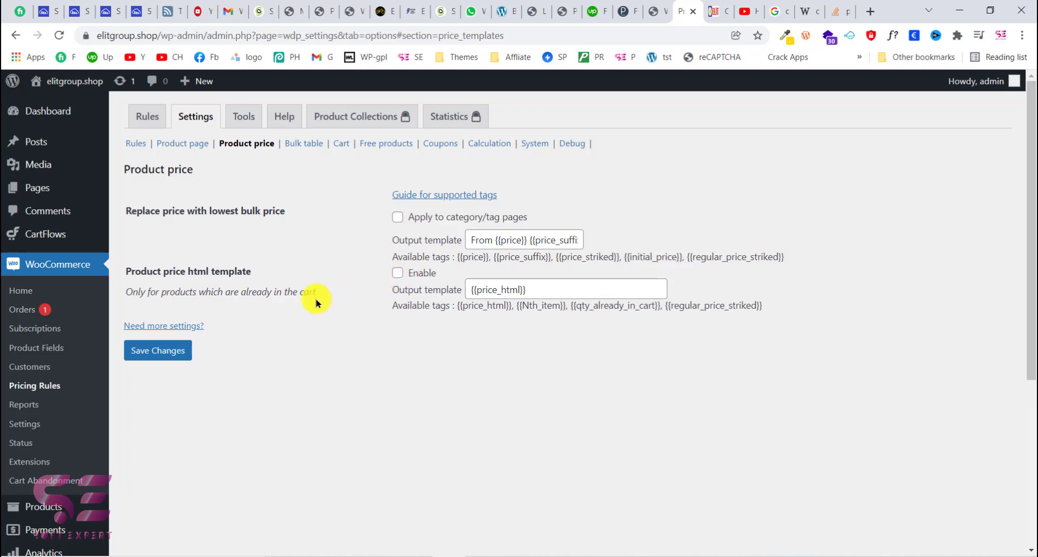
click(302, 144)
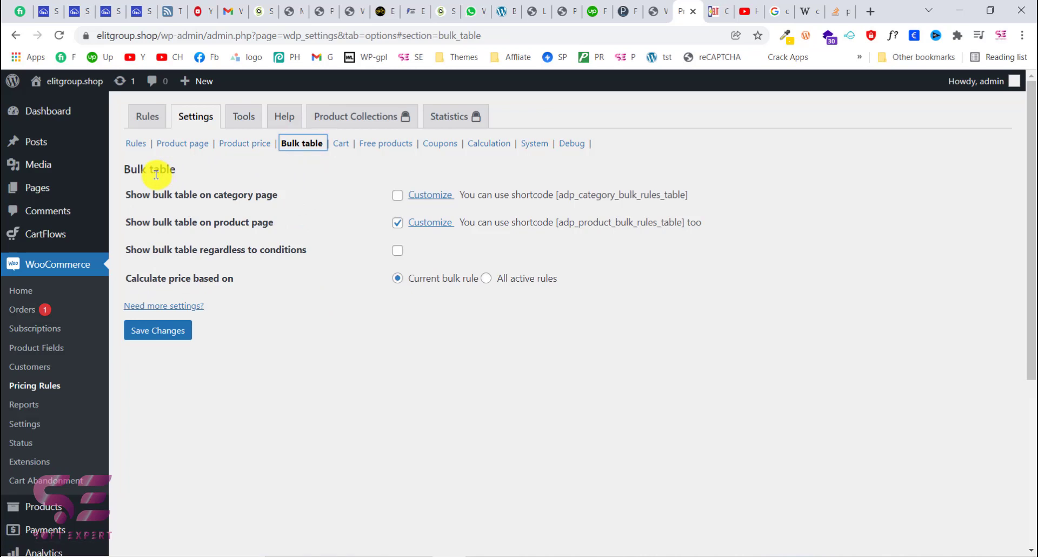
click(215, 196)
click(266, 195)
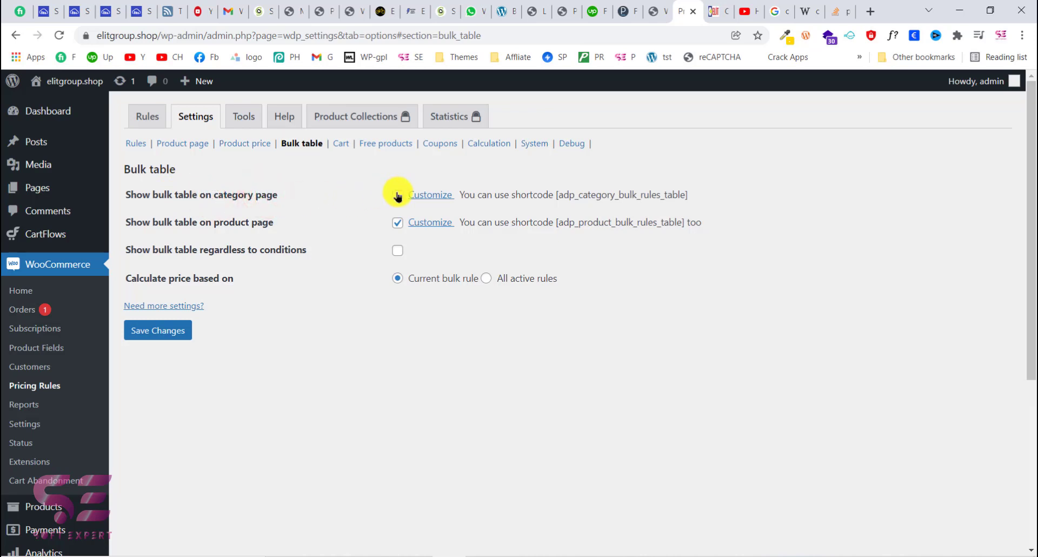
drag(129, 223, 270, 225)
click(270, 225)
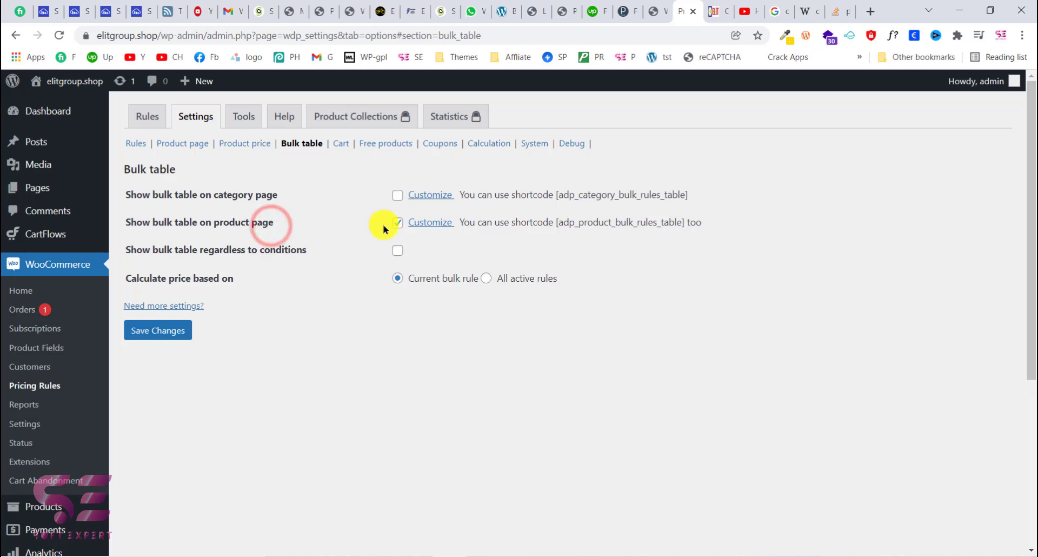
double_click(178, 252)
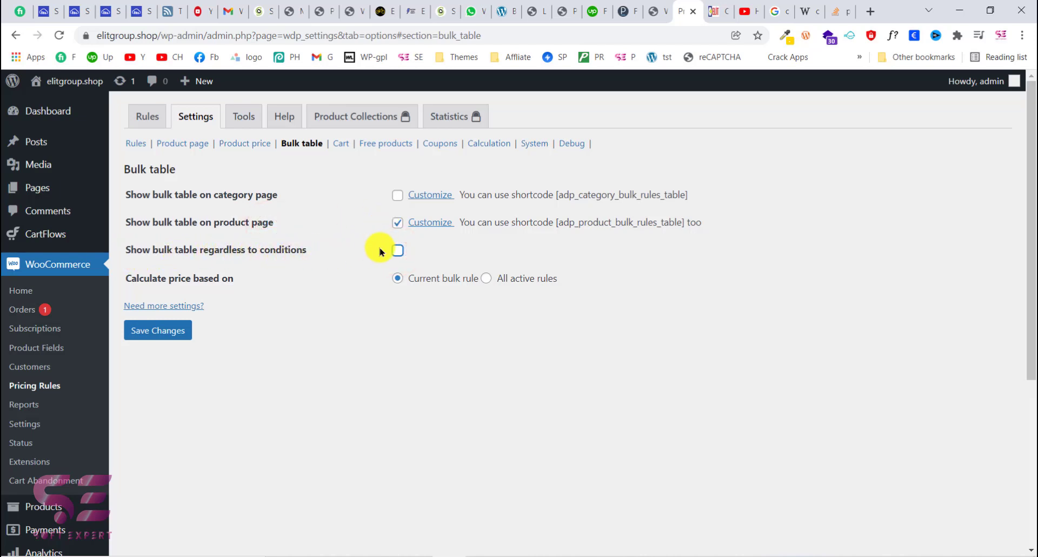
click(399, 249)
click(169, 329)
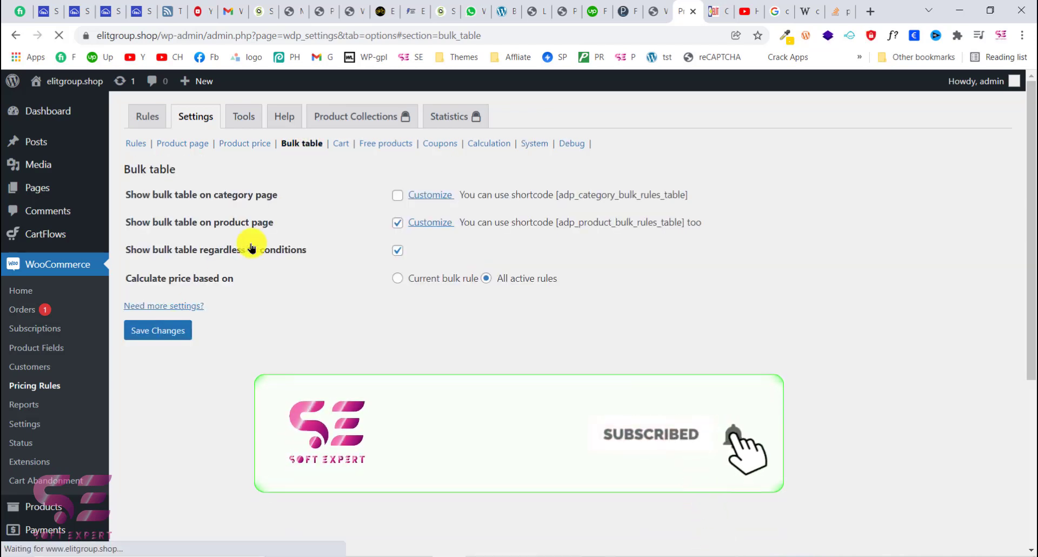
click(337, 145)
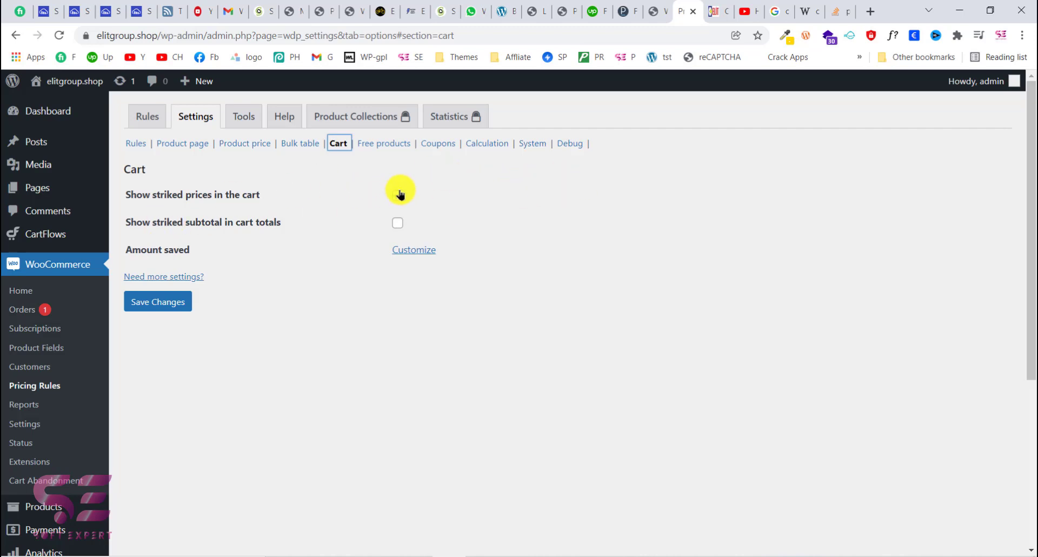
Turn on striked prices and a striked subtotal in the cart totals
drag(147, 226, 272, 219)
click(274, 221)
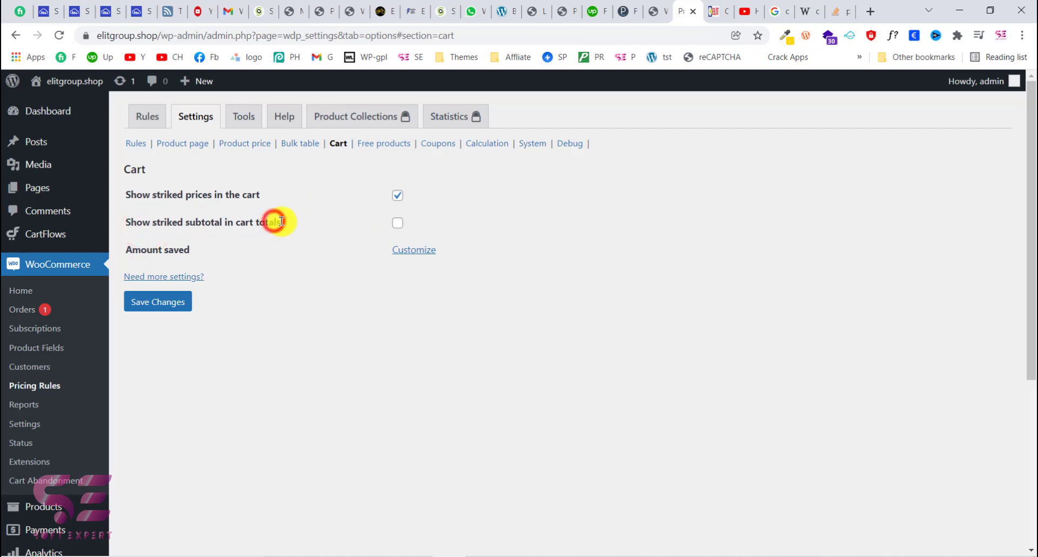
click(395, 227)
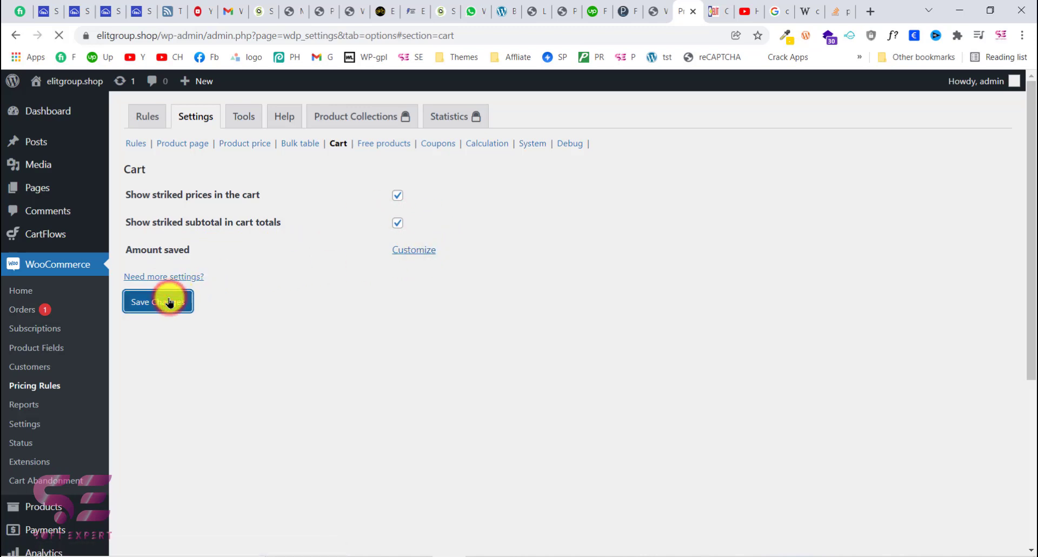
click(395, 146)
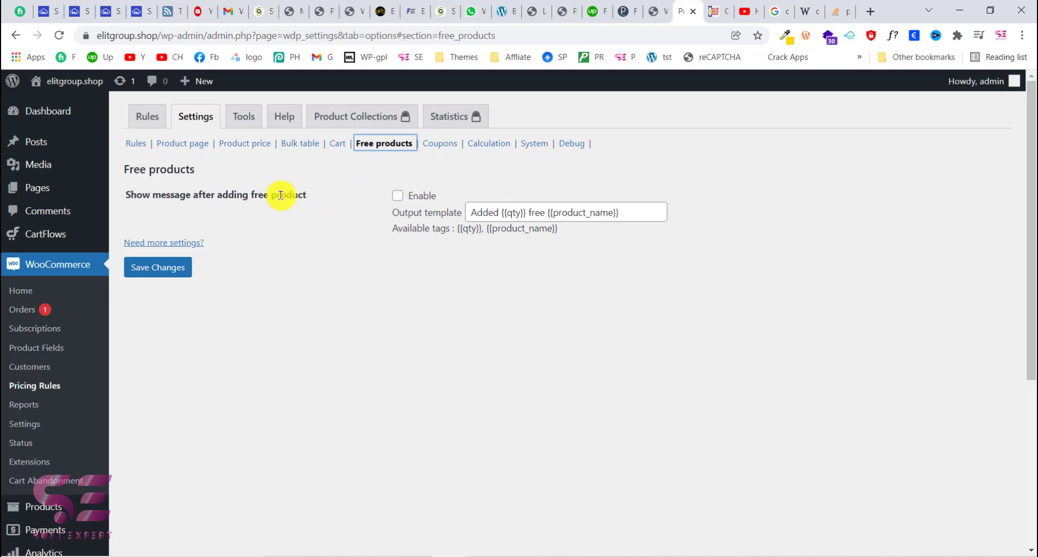
Look over the Coupons options, such as hiding the Coupon word, leaving them unchanged
click(437, 143)
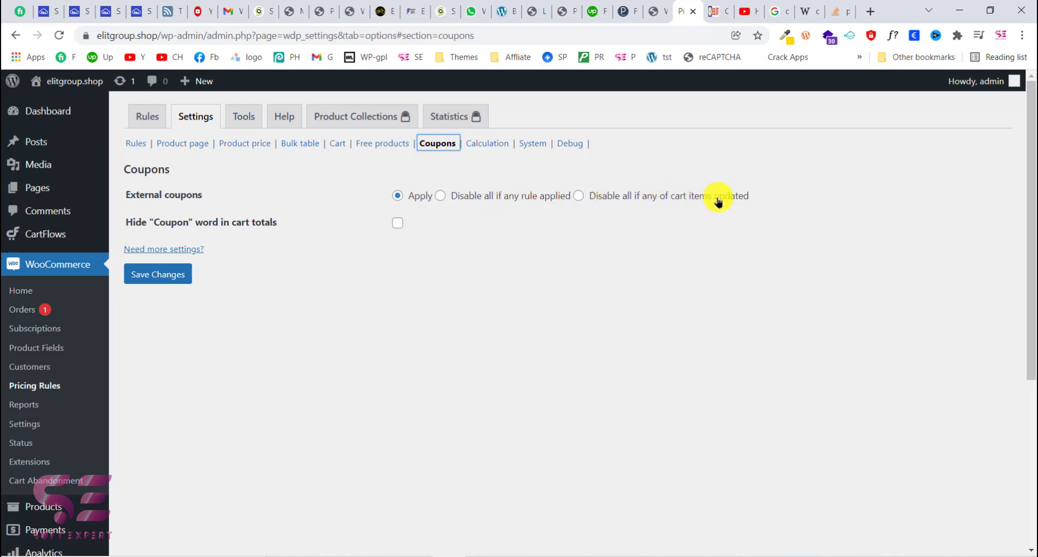
drag(159, 221, 286, 221)
click(286, 221)
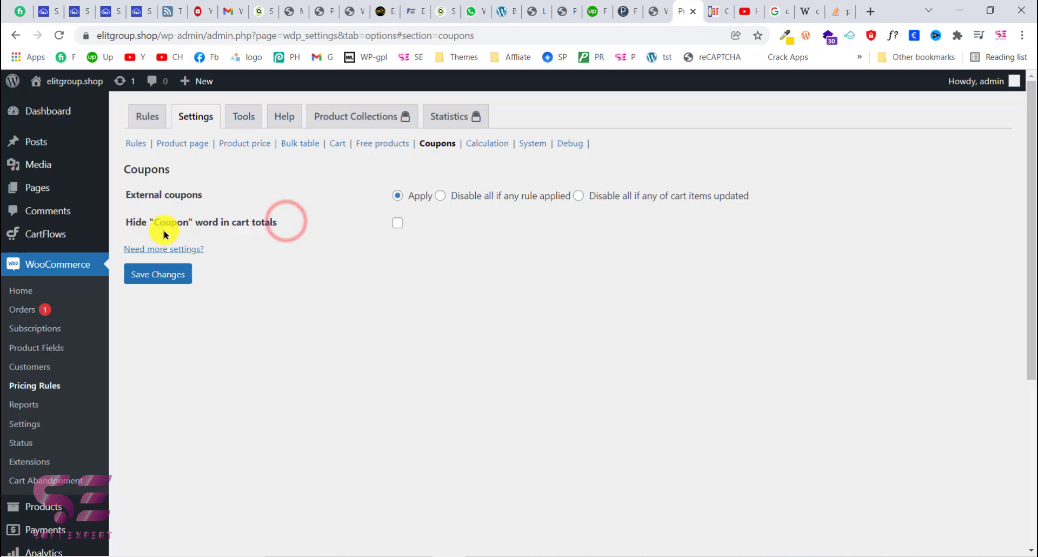
drag(170, 219, 171, 220)
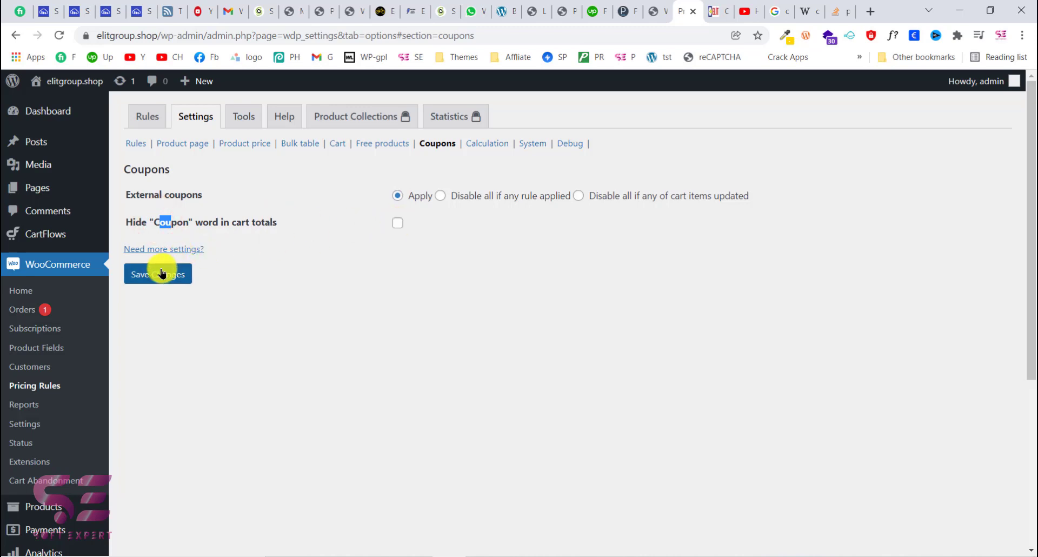
click(475, 143)
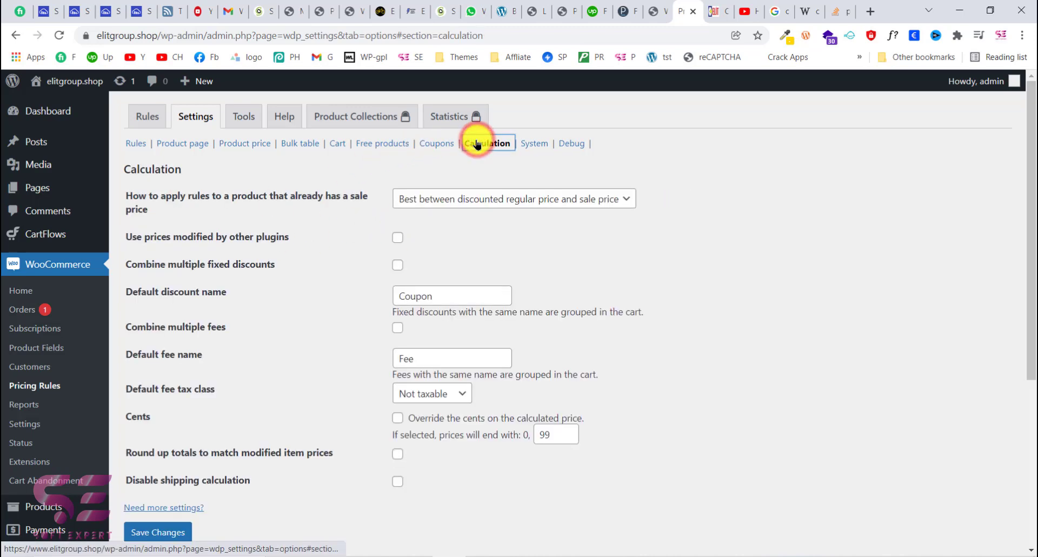
Set sale items to 'Discount regular price' and enable 'Use prices modified by other plugins'
scroll(454, 225, down, 1)
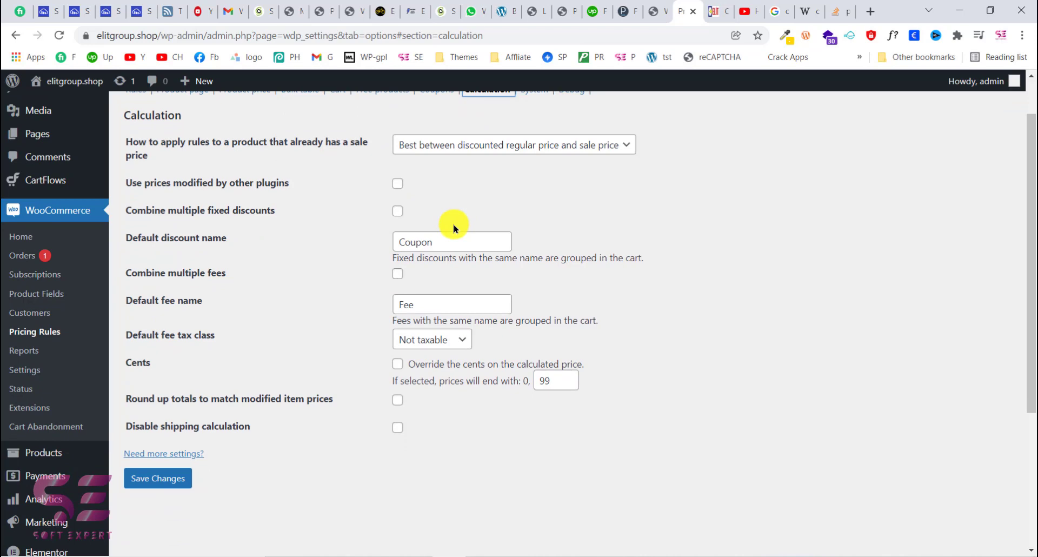
scroll(454, 227, up, 1)
click(585, 200)
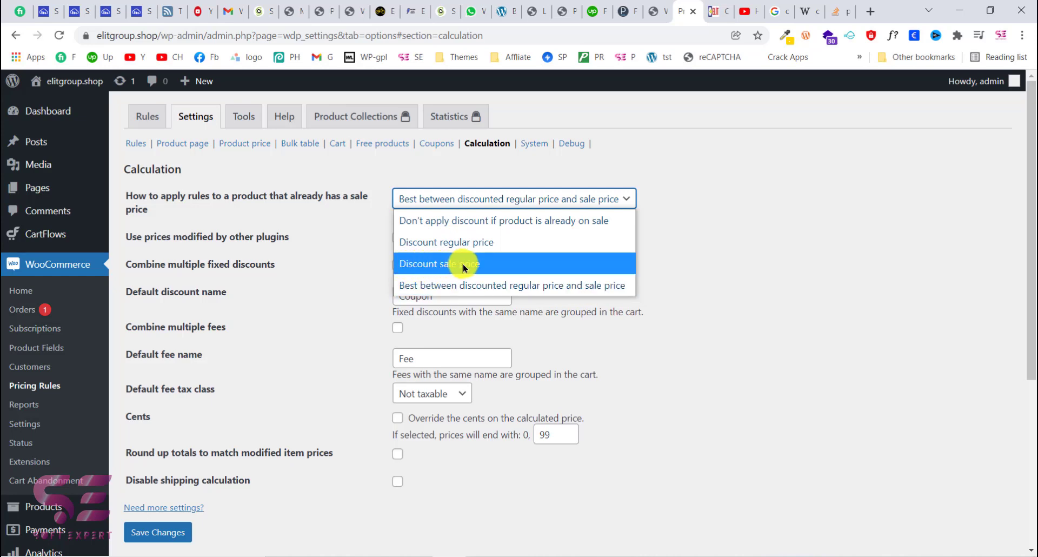
click(424, 245)
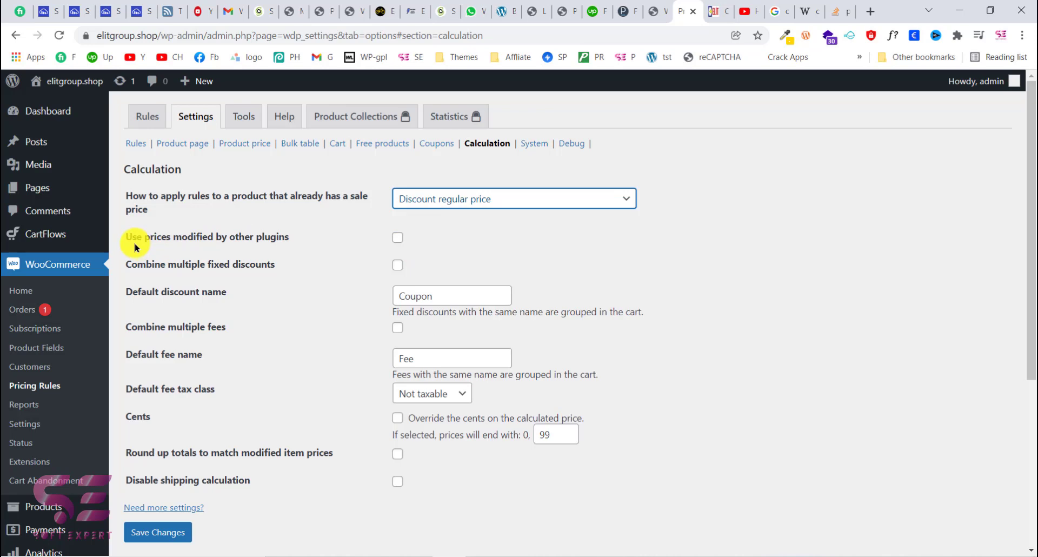
click(398, 239)
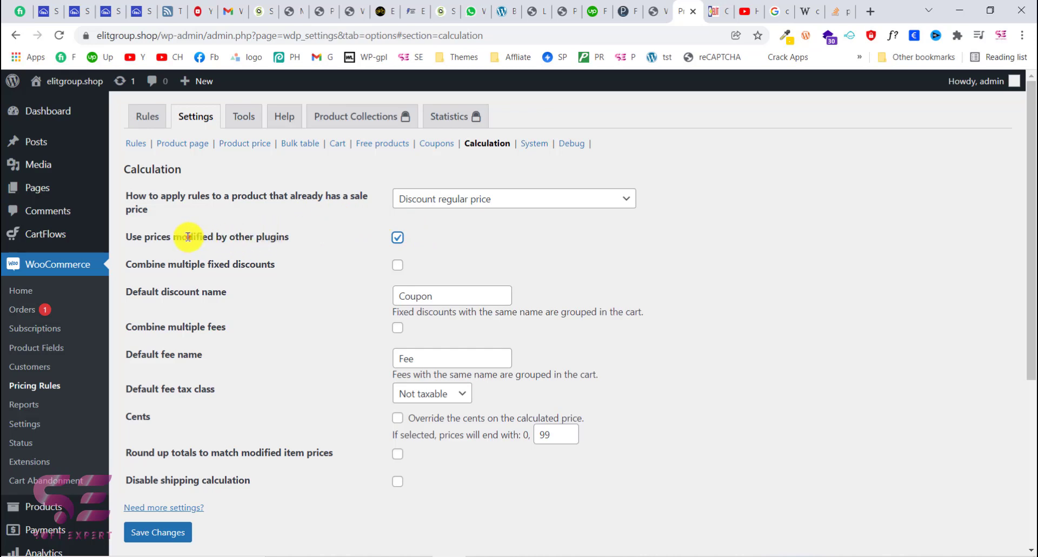
Change the default discount name from Coupon to Discount
scroll(270, 227, down, 1)
drag(290, 209, 222, 212)
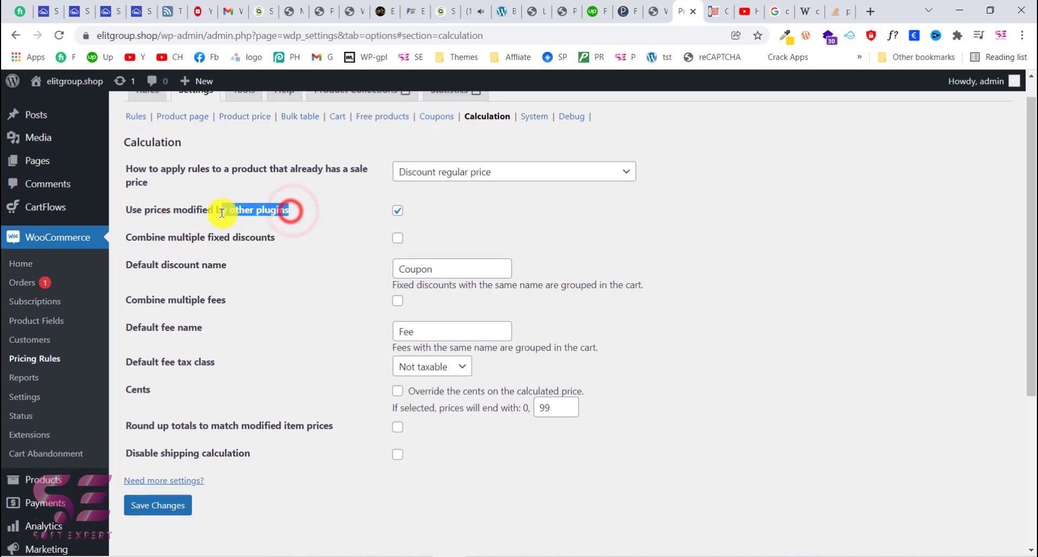
click(254, 212)
scroll(293, 215, down, 2)
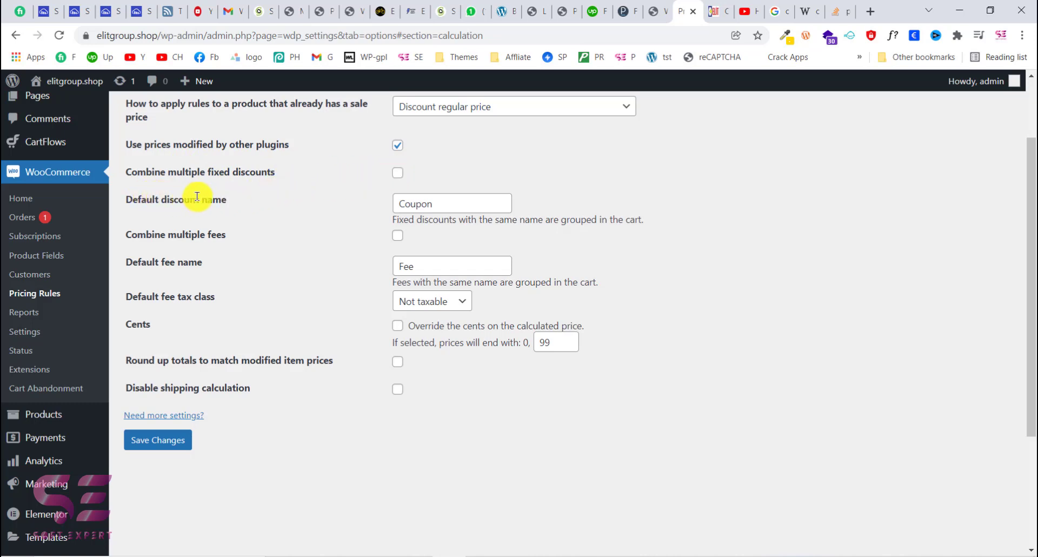
drag(204, 192, 245, 197)
click(232, 190)
double_click(451, 195)
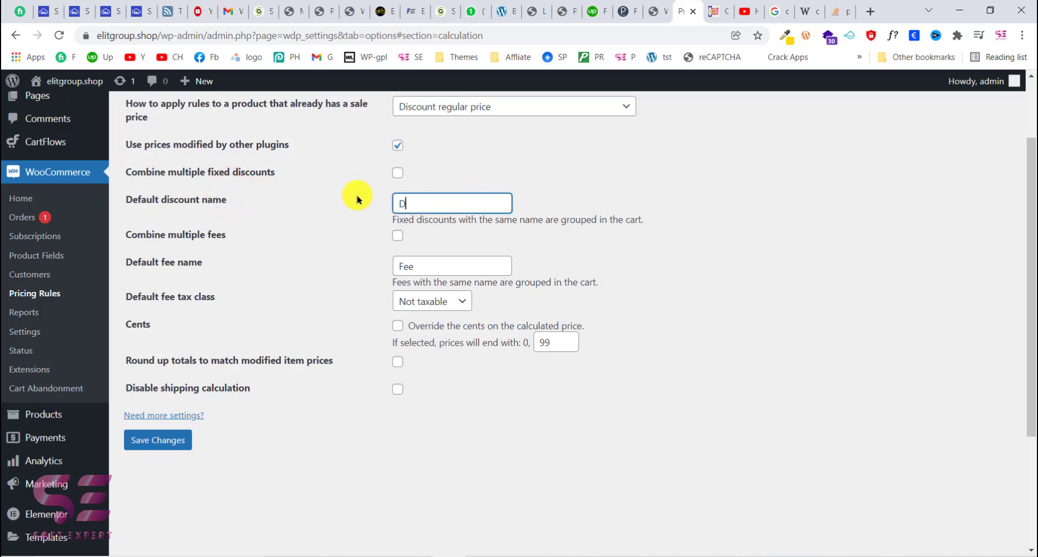
text(Discount)
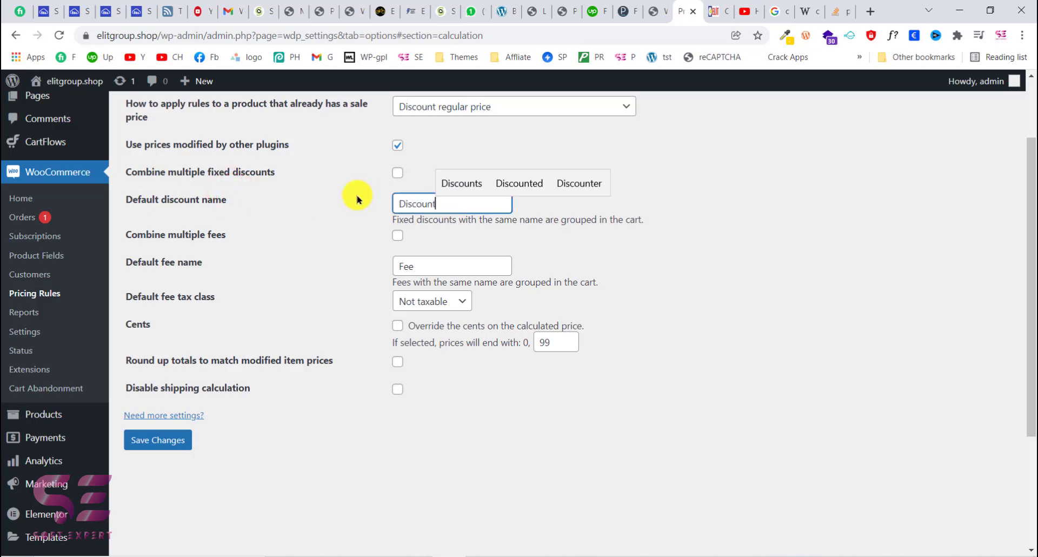
click(293, 238)
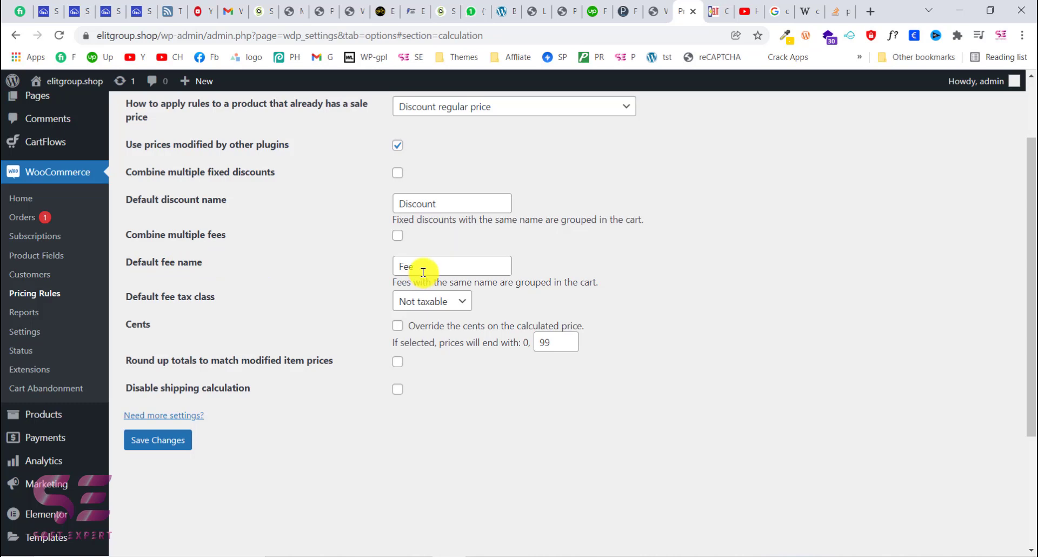
Save the calculation settings, then go to the pricing plugin's Tools page
scroll(371, 302, down, 1)
scroll(371, 303, up, 2)
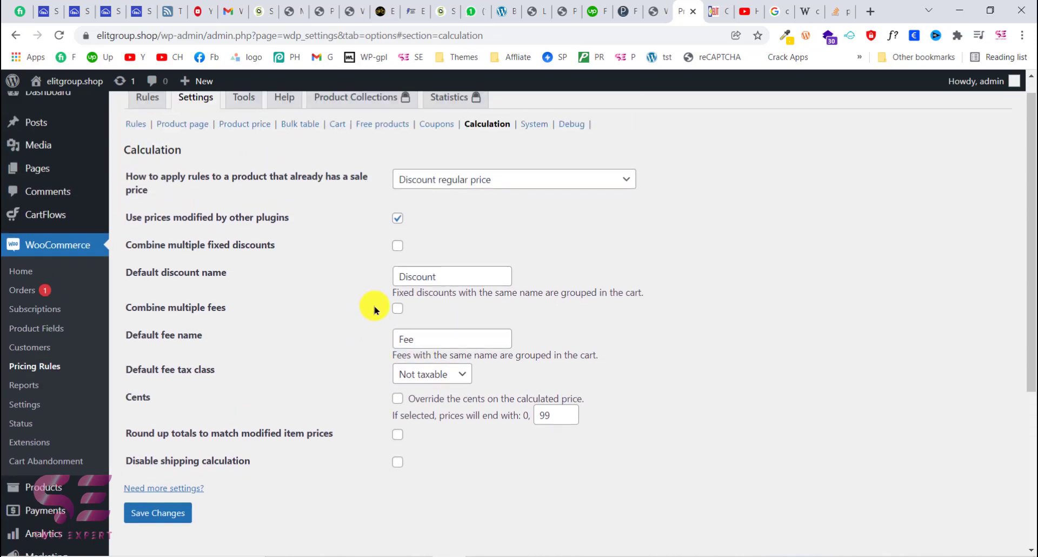
scroll(371, 304, down, 2)
click(158, 438)
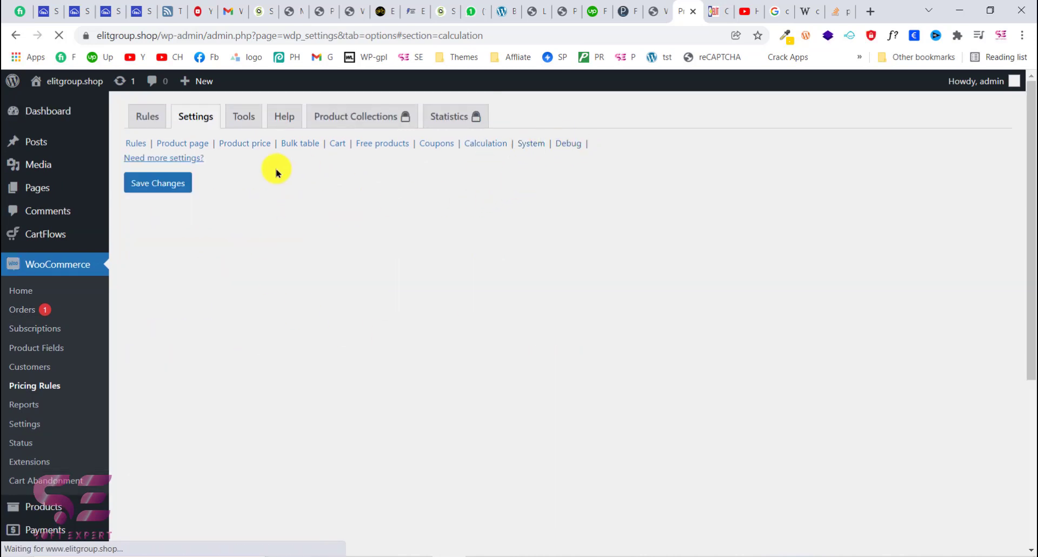
click(251, 123)
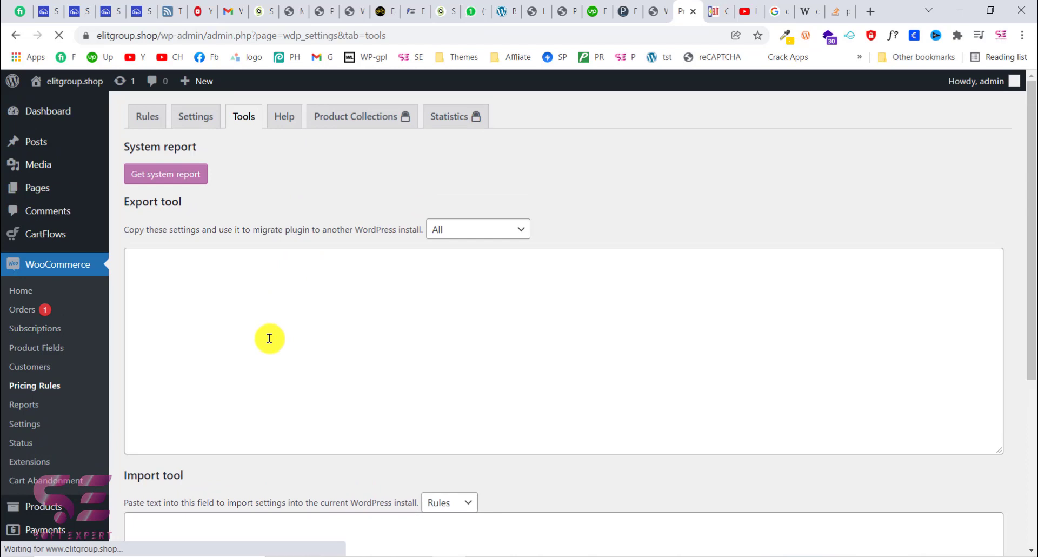
Review the exported pricing settings JSON, then open the storefront in a new browser tab
scroll(269, 338, down, 3)
scroll(269, 338, up, 3)
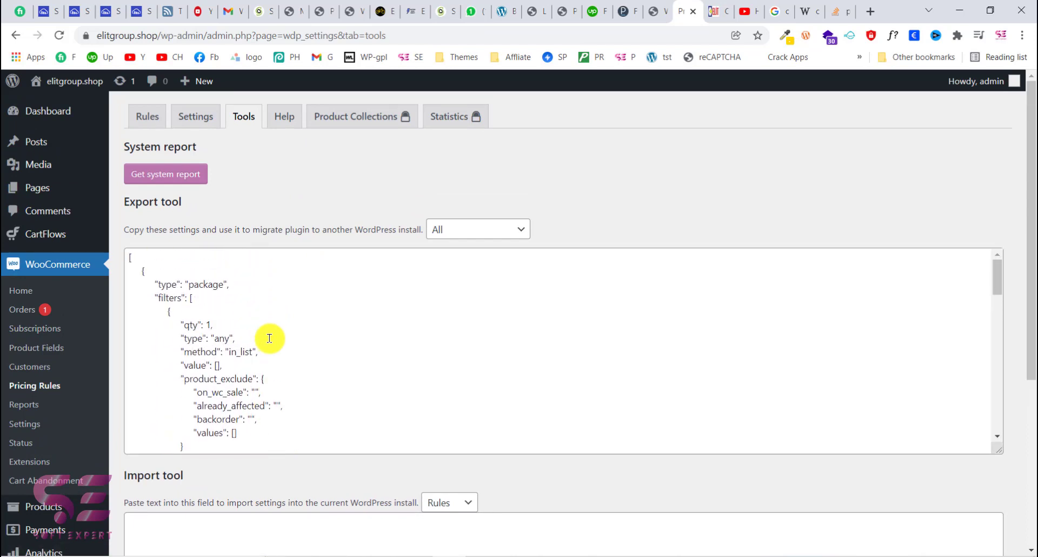
scroll(419, 369, down, 5)
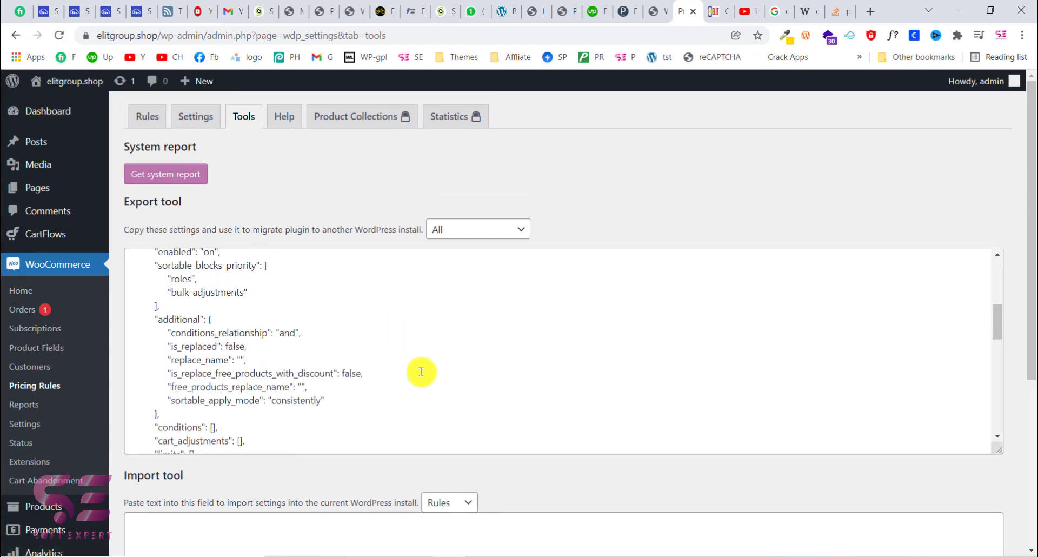
scroll(548, 464, down, 5)
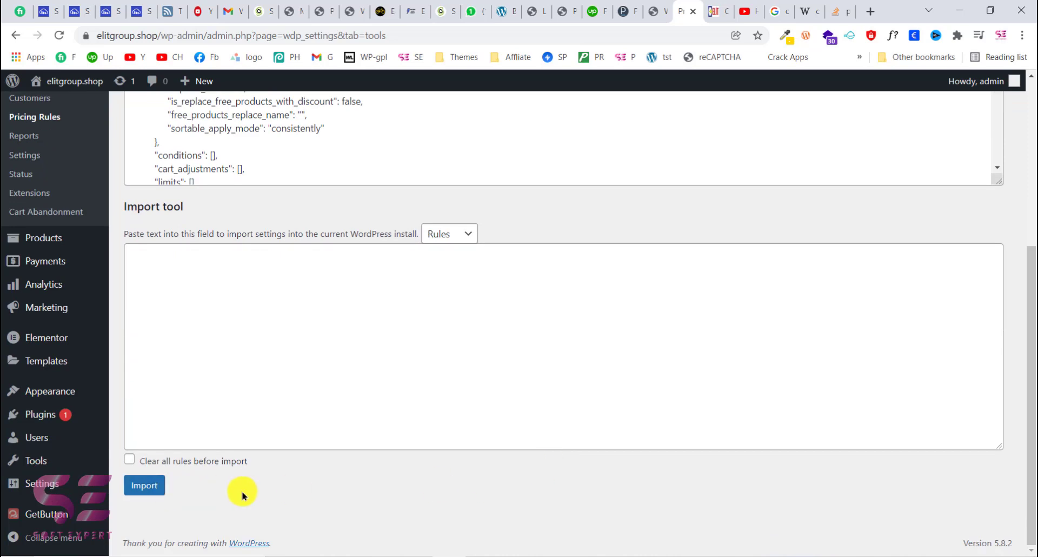
scroll(242, 494, up, 5)
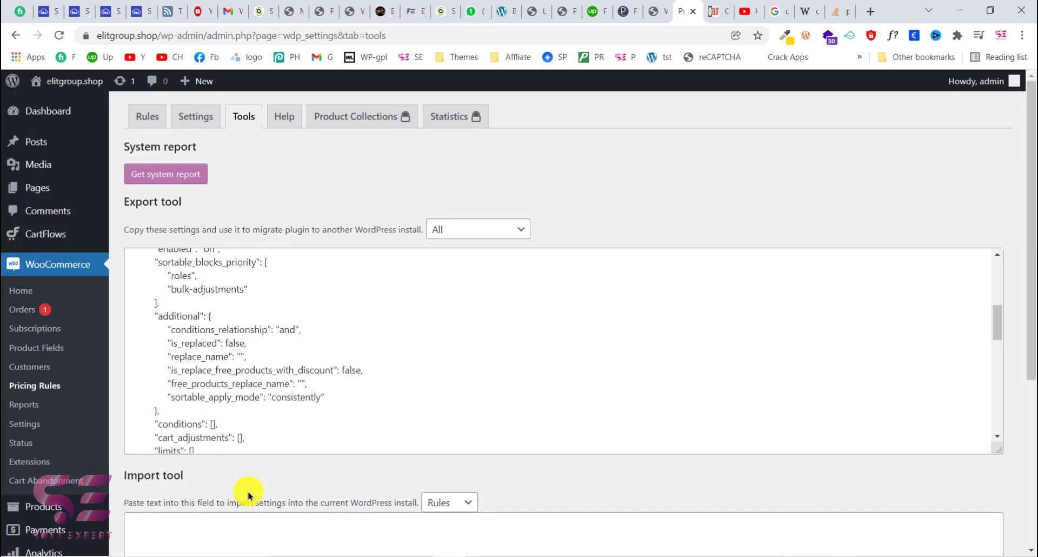
right_click(82, 82)
click(93, 89)
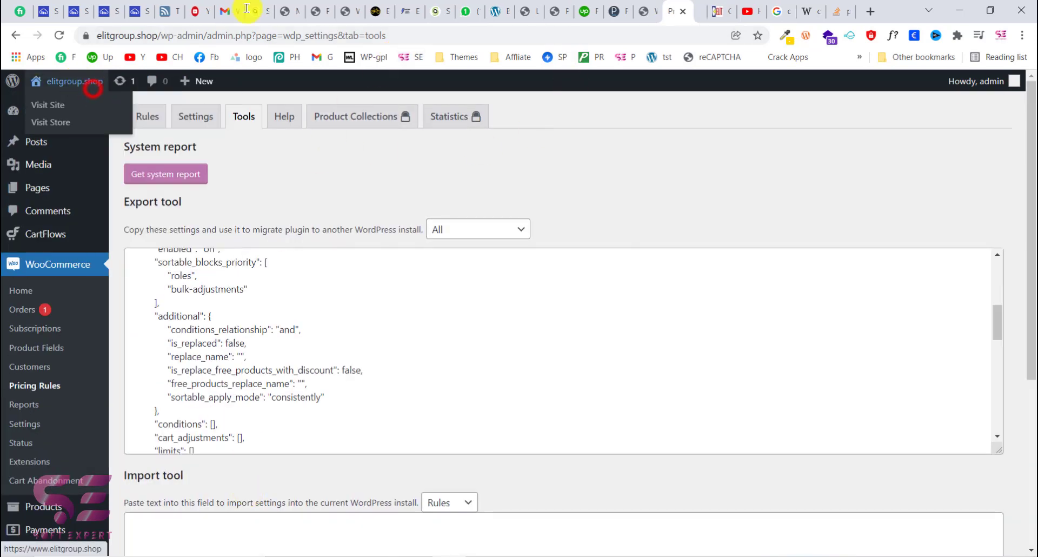
On the storefront tab, open the Holy Quran sounds LED lamp from Featured Products
click(700, 6)
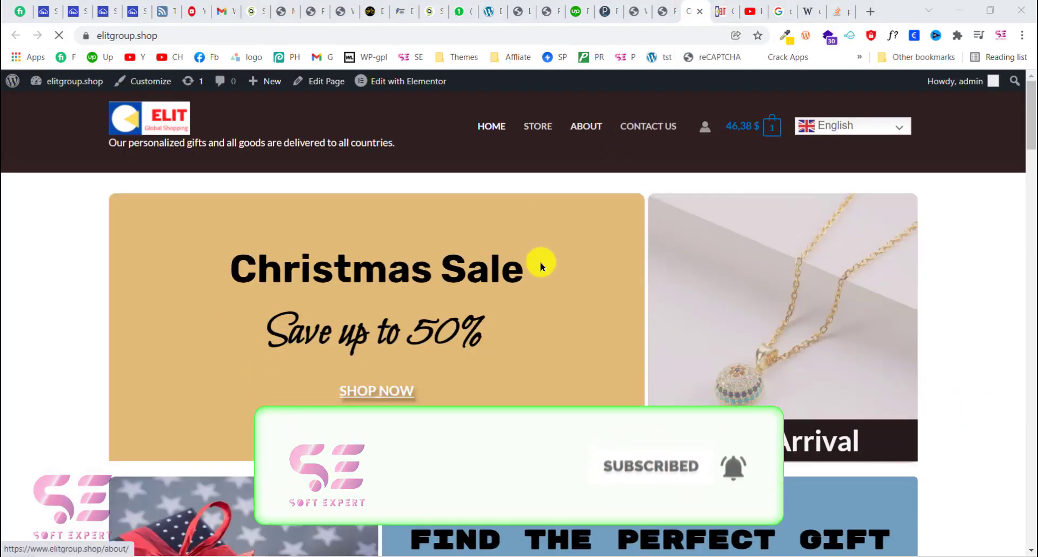
scroll(541, 265, down, 15)
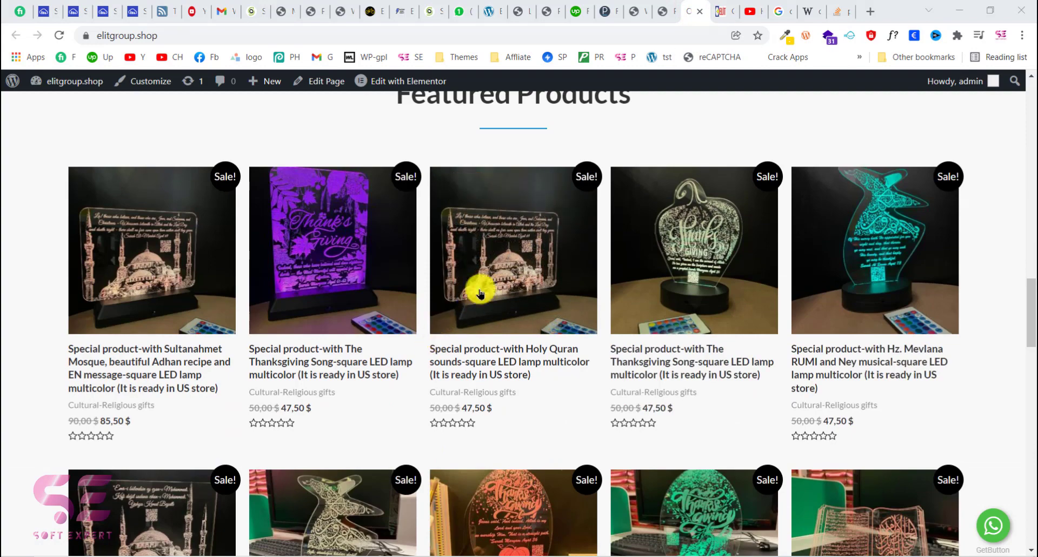
click(486, 279)
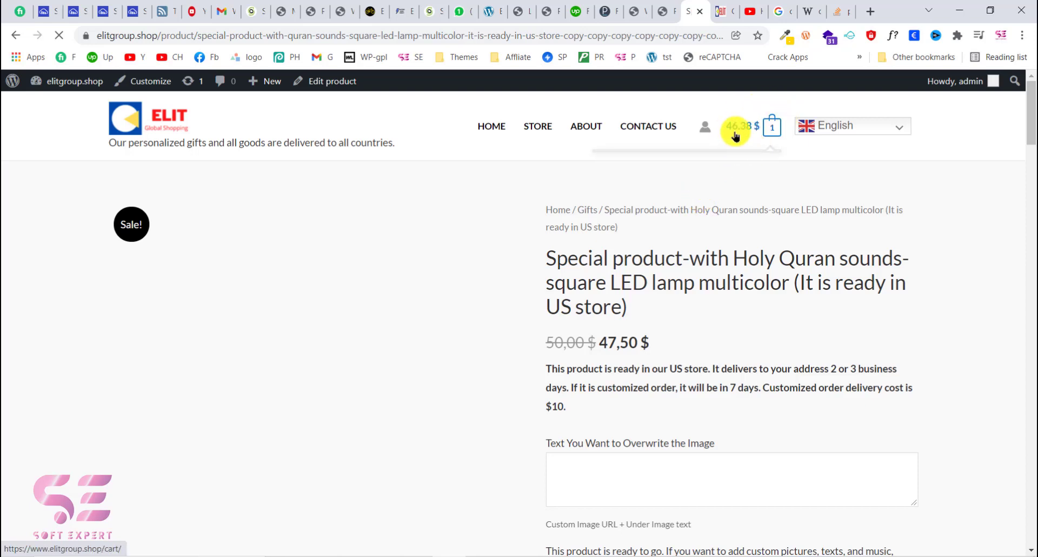
Open the cart page in a separate browser tab
mouse_move(744, 135)
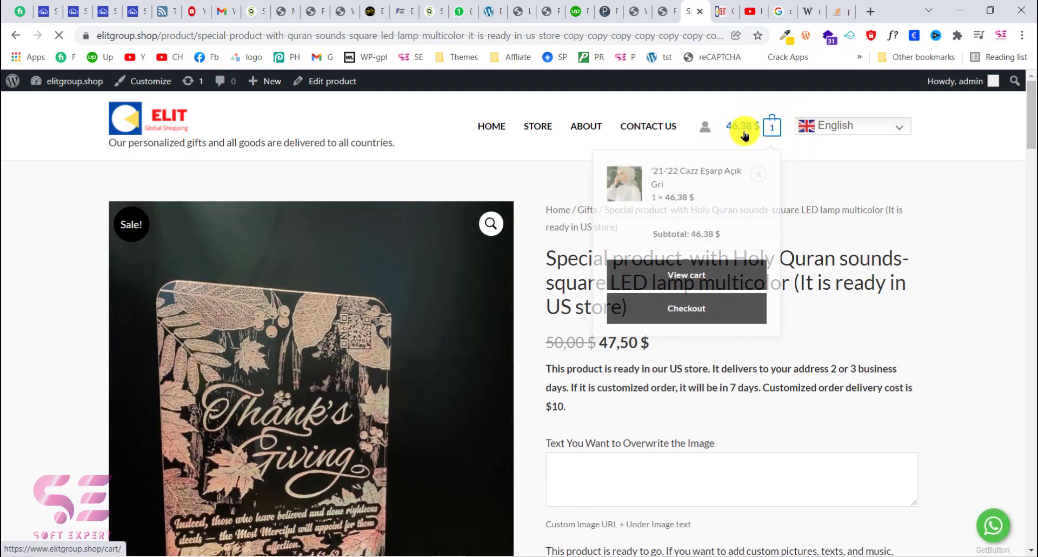
right_click(684, 267)
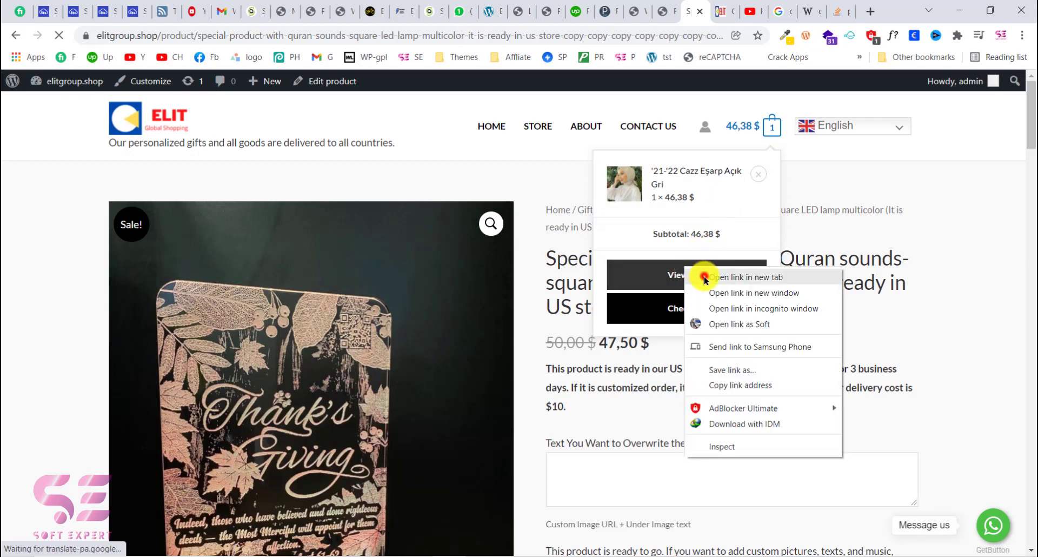
click(704, 276)
click(693, 11)
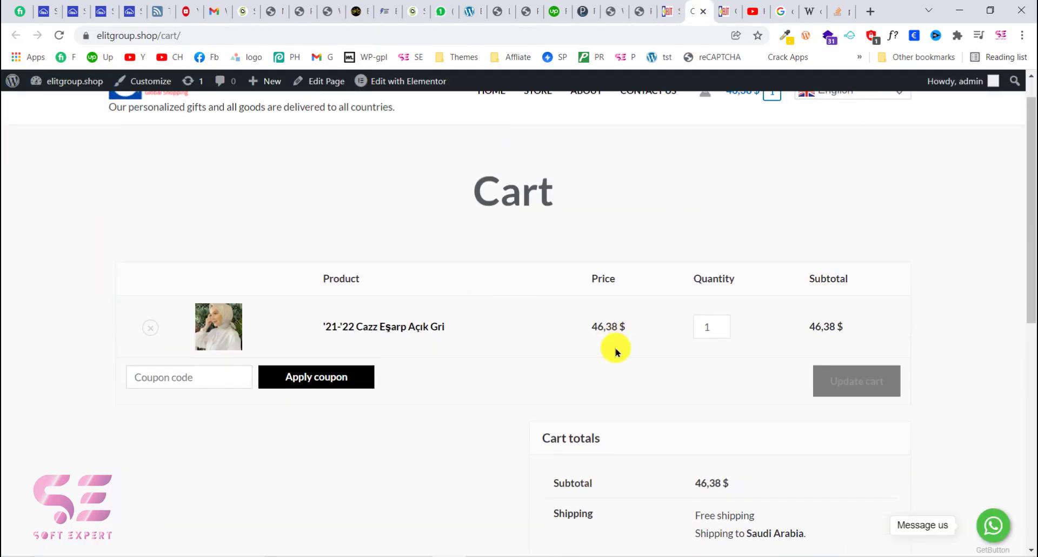
scroll(616, 351, down, 1)
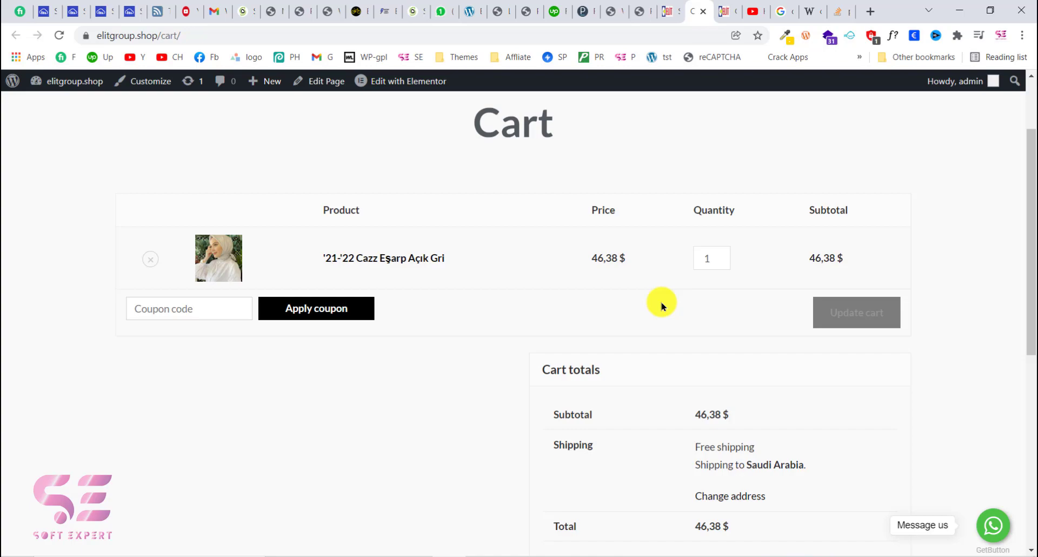
Back on the lamp's product page, add the Holy Quran lamp to the cart
click(668, 7)
scroll(597, 397, down, 6)
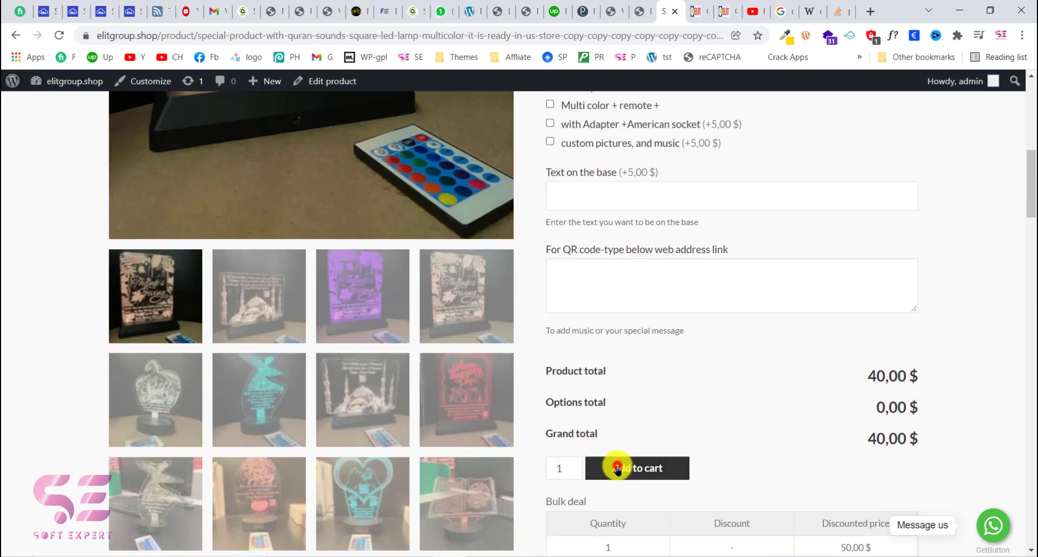
click(618, 468)
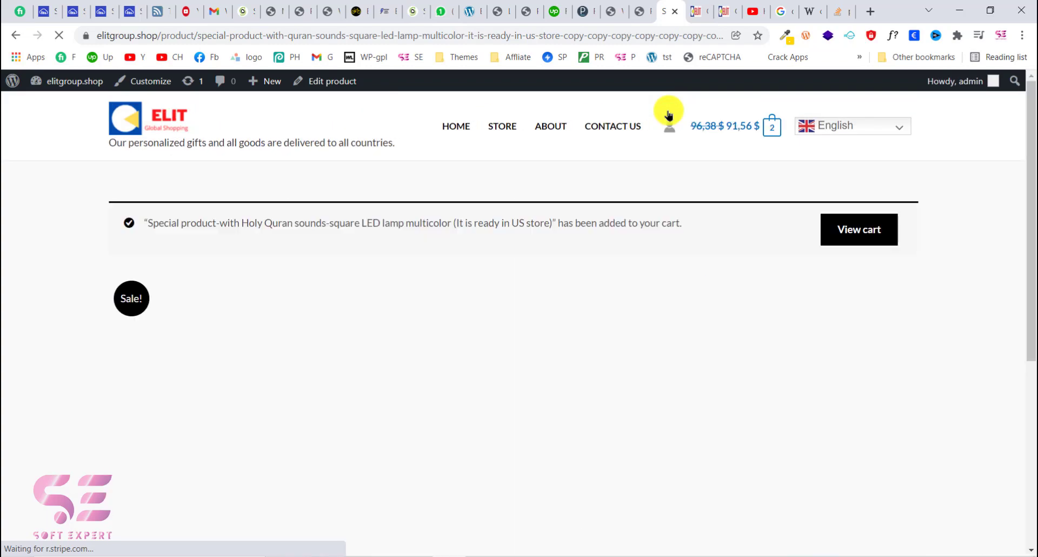
In the cart, compare the scarf's old 46,38 $ subtotal with the discounted 44,06 $
click(833, 233)
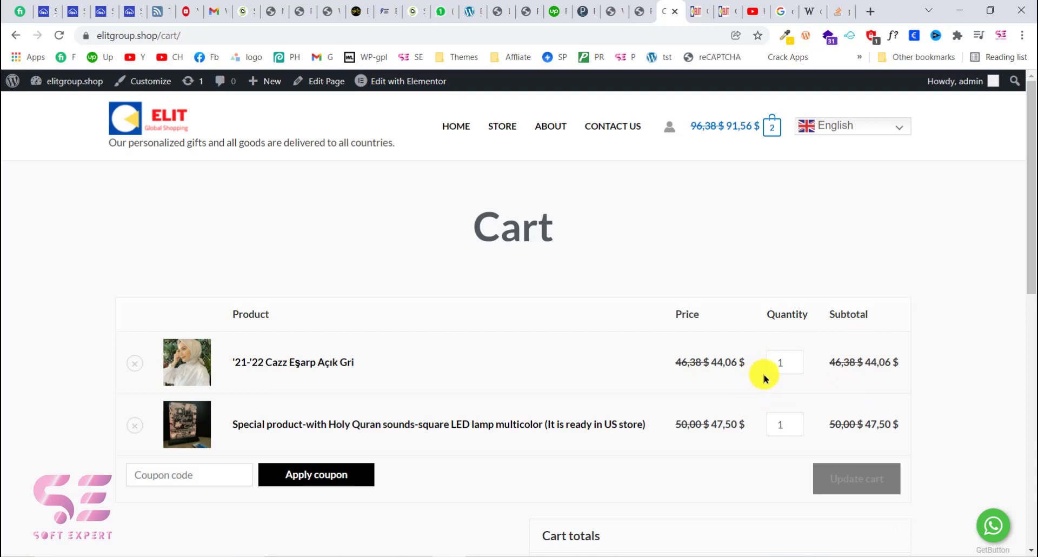
drag(832, 359, 856, 361)
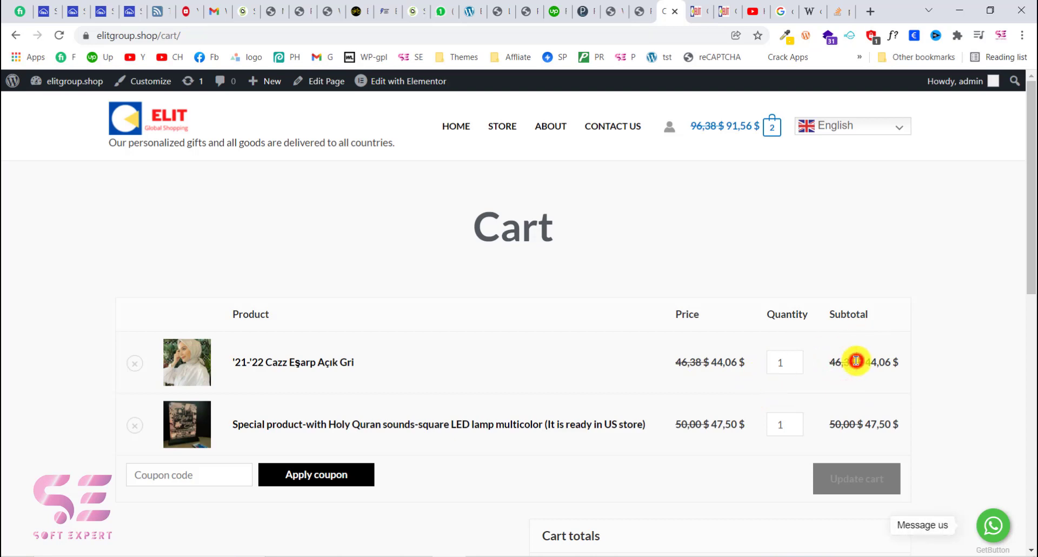
click(833, 361)
drag(860, 361, 901, 366)
drag(837, 361, 892, 412)
click(926, 408)
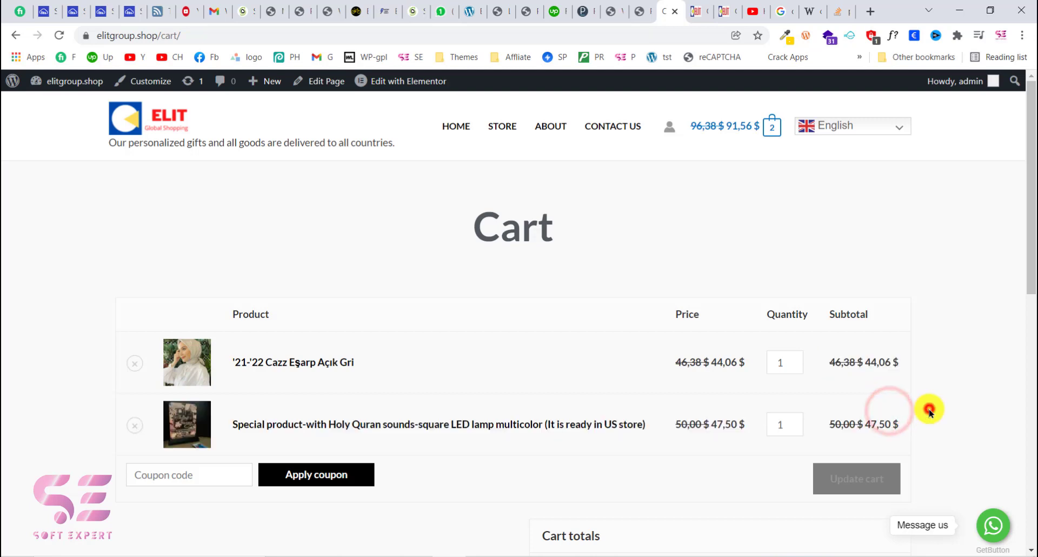
Glance at the WordPress Pricing Rules tab, then return to the cart and open the store listing
click(648, 6)
click(669, 11)
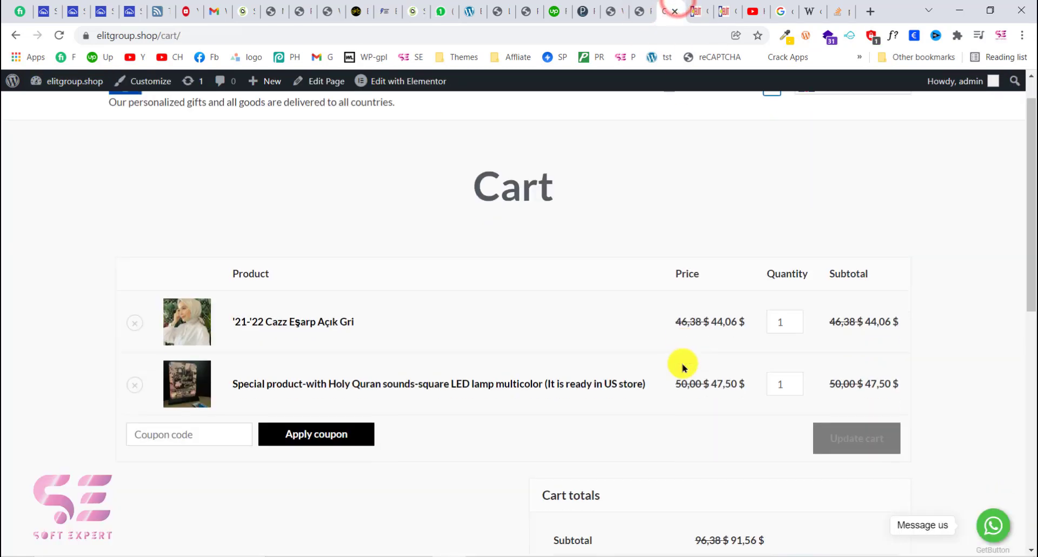
click(507, 132)
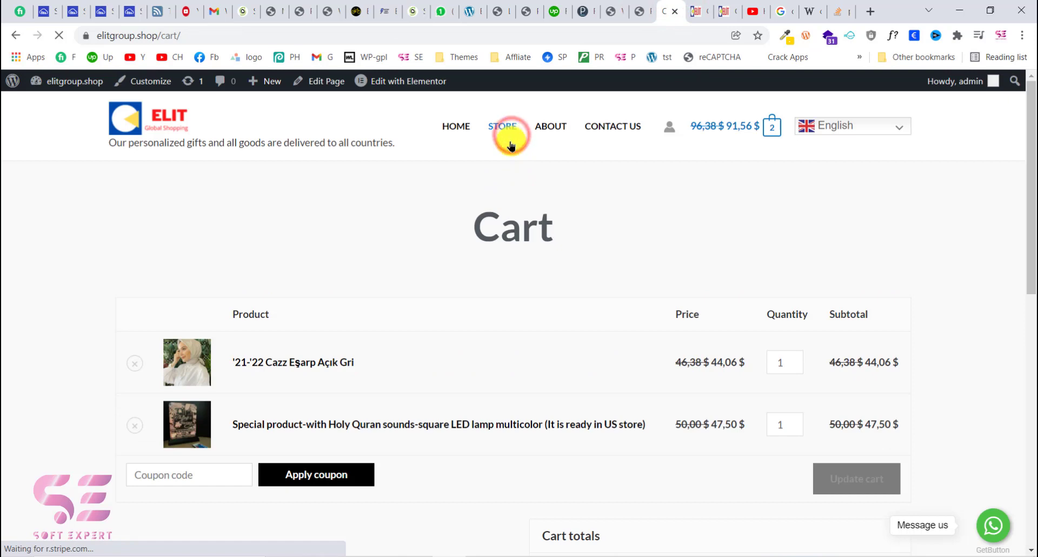
Add the Canlı Mürdüm scarf to the cart and check its tiers: 2–3 at 5%, 4–100 at 10%
click(435, 362)
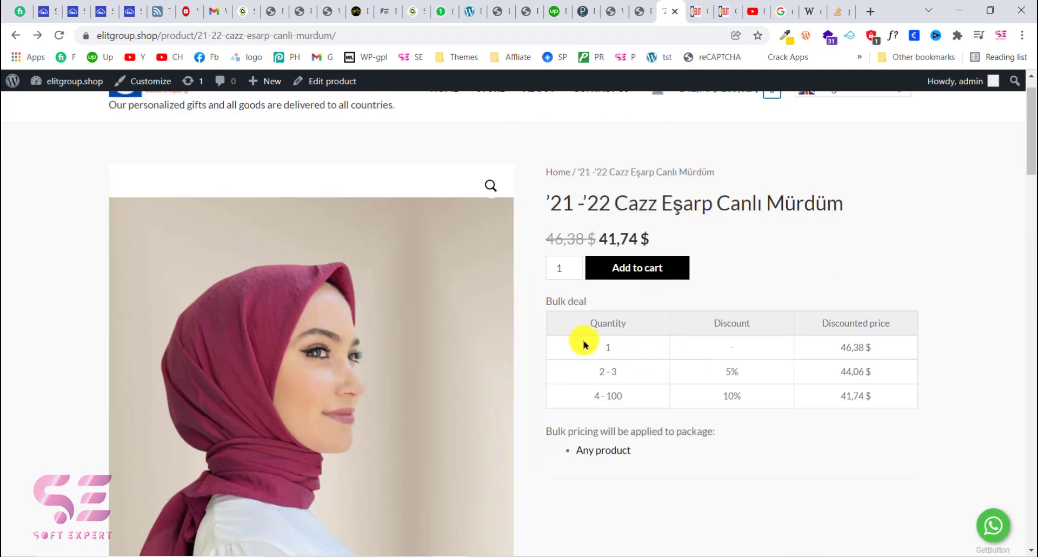
click(604, 301)
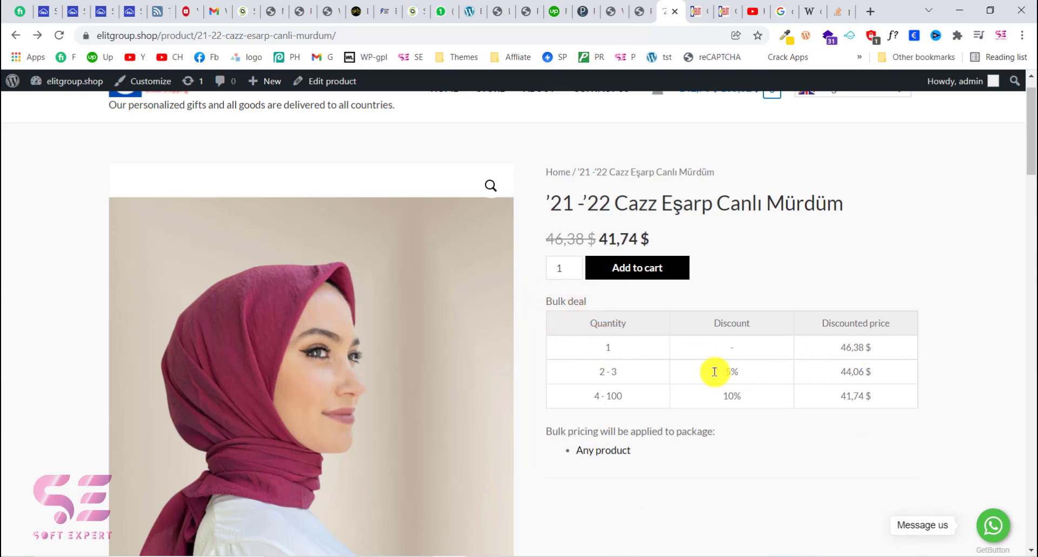
drag(627, 373, 626, 371)
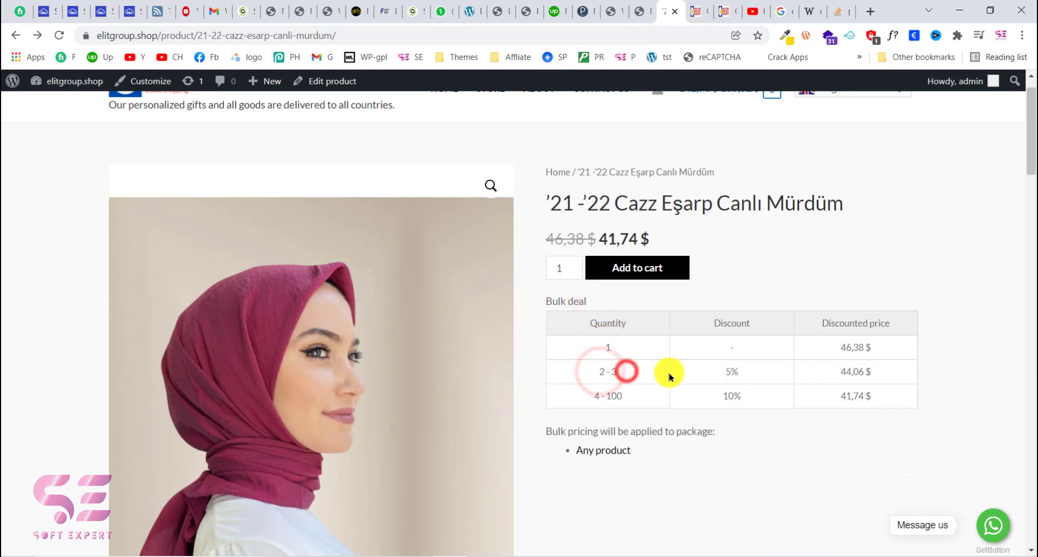
drag(702, 371, 749, 372)
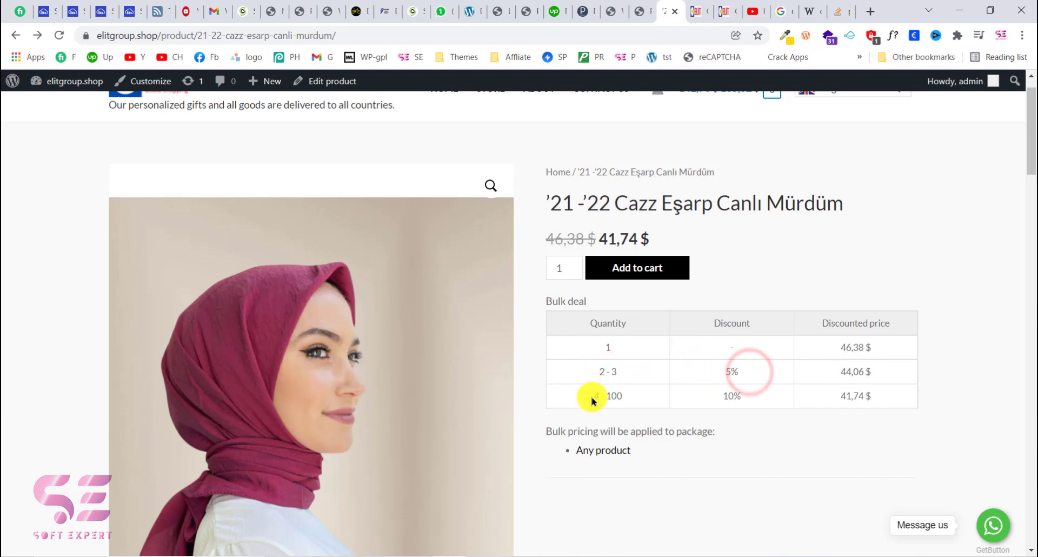
drag(607, 397, 625, 399)
click(626, 398)
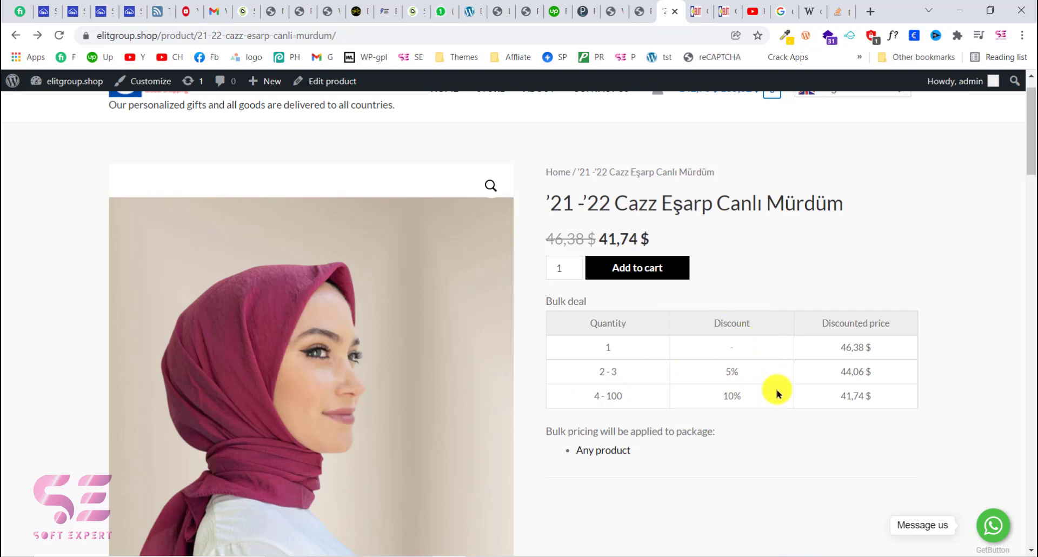
scroll(776, 393, up, 1)
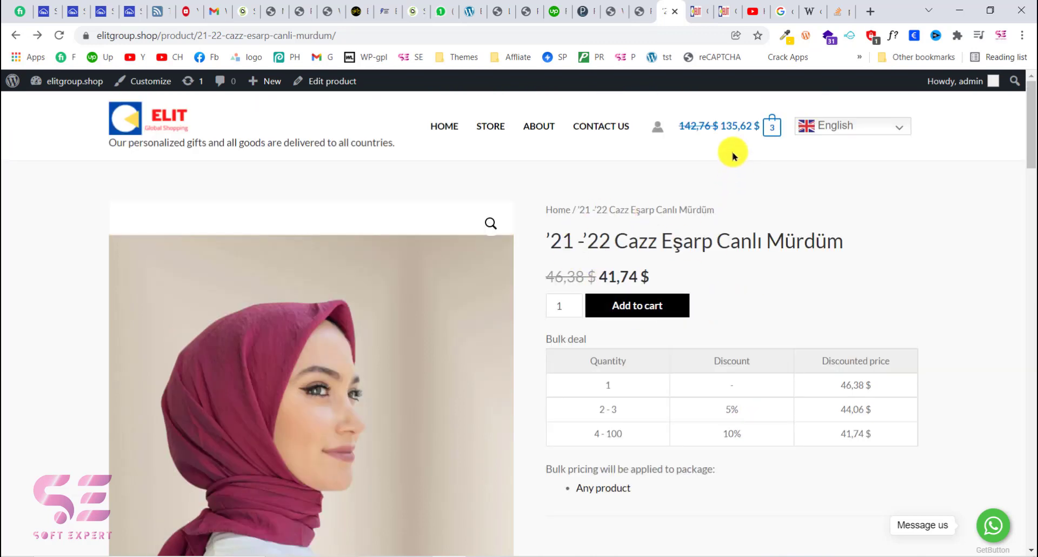
After checking the three-item cart, add the '21-'22 Cazz Eşarp Beyaz scarf and view the cart
click(729, 130)
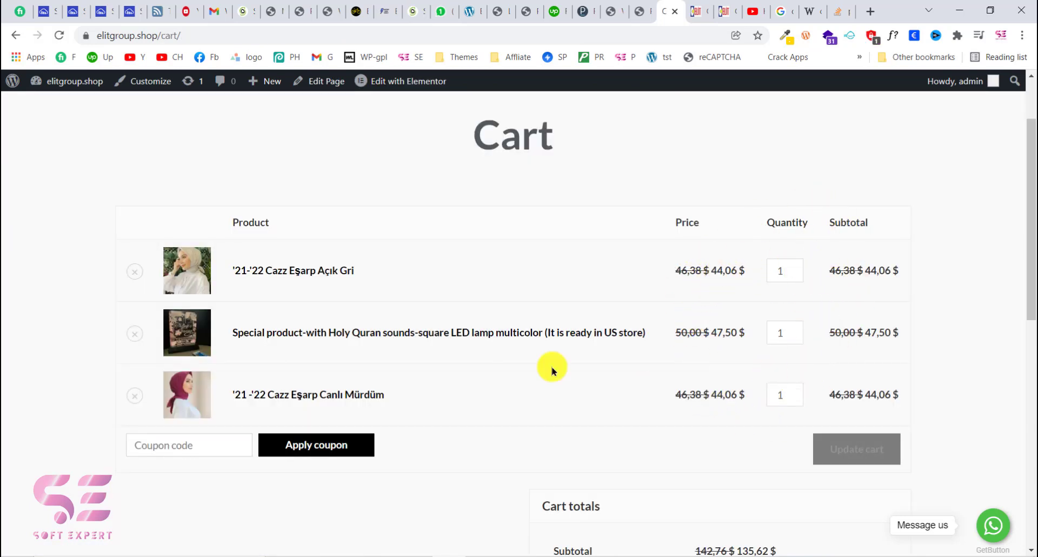
click(14, 35)
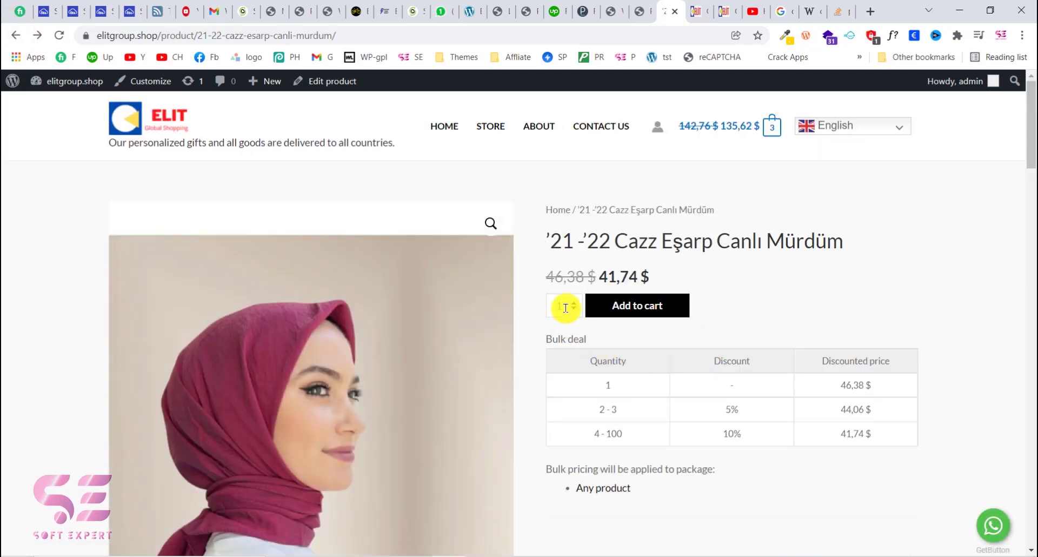
click(497, 127)
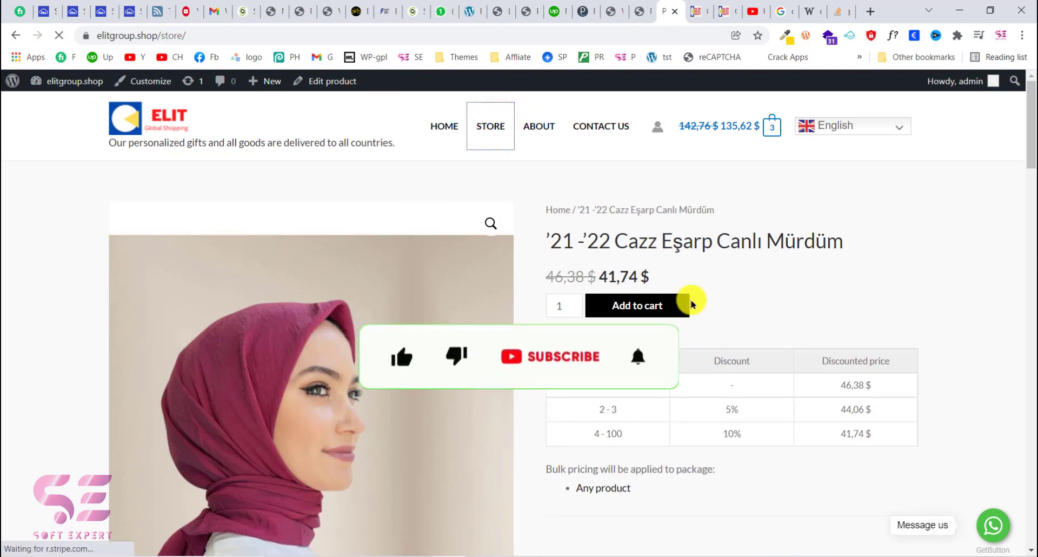
click(691, 368)
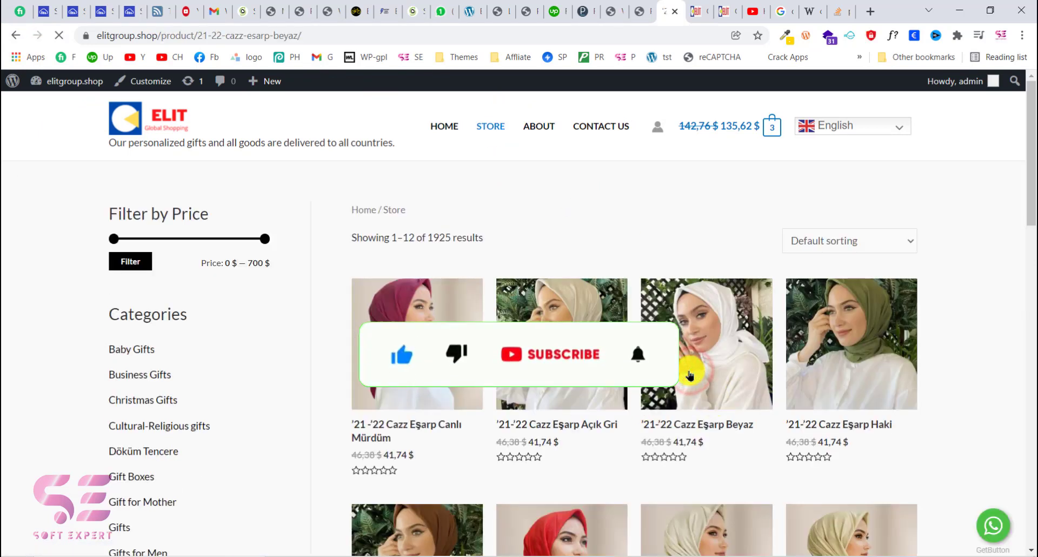
click(625, 306)
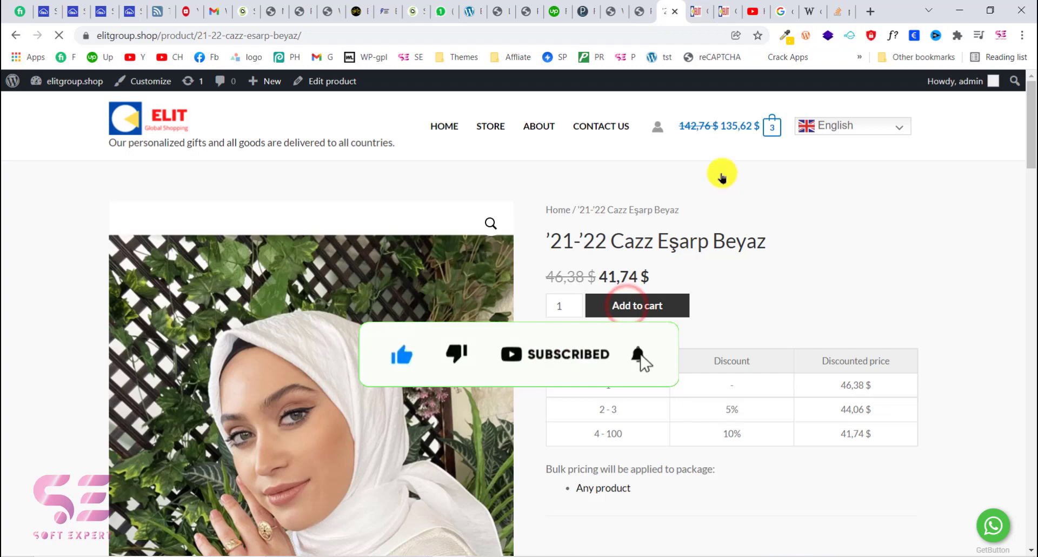
click(835, 226)
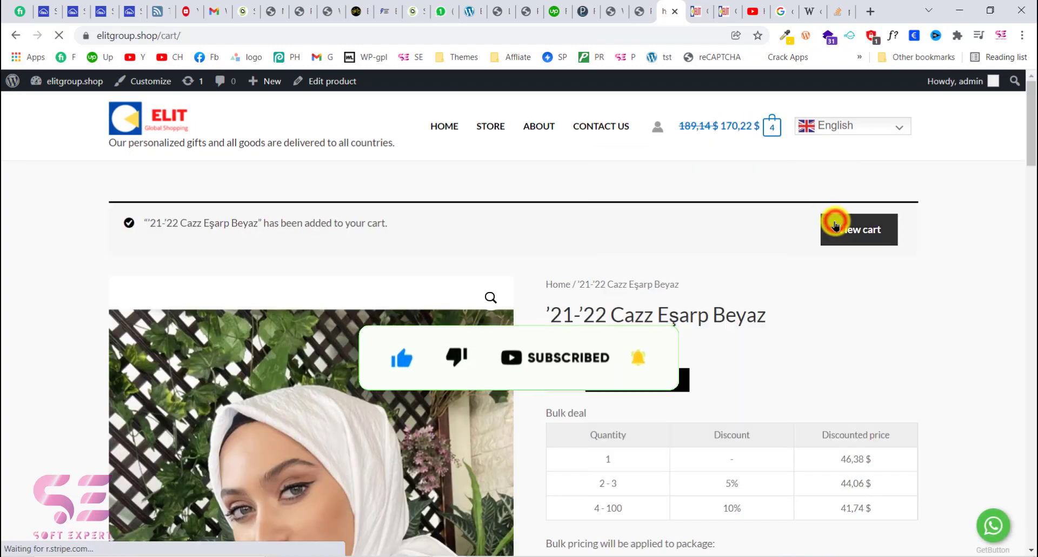
Scroll the cart to confirm 10% off: scarves 41,74 $, lamp 45,00 $, subtotal 170,22 $
scroll(827, 297, down, 3)
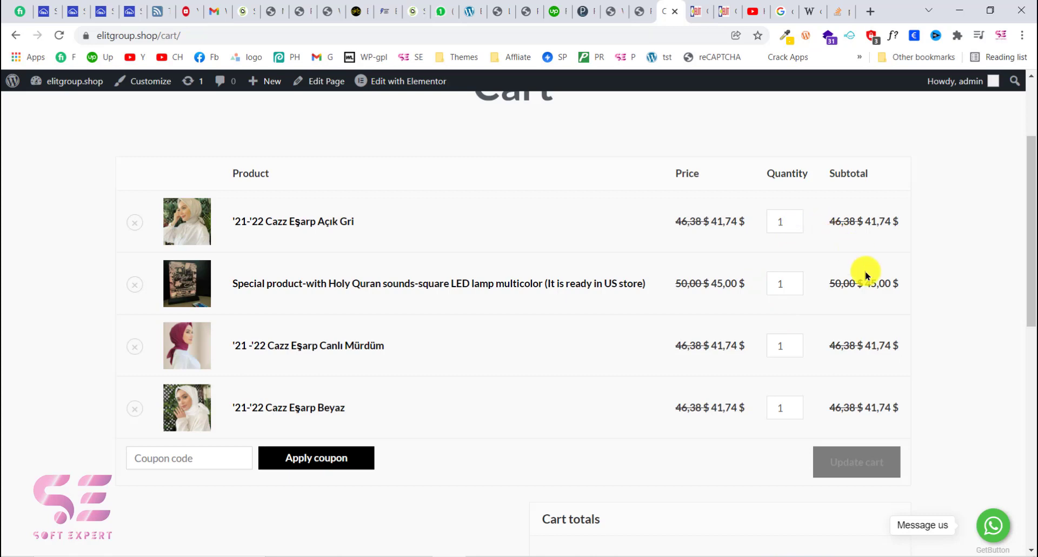
scroll(610, 262, up, 3)
scroll(592, 324, down, 3)
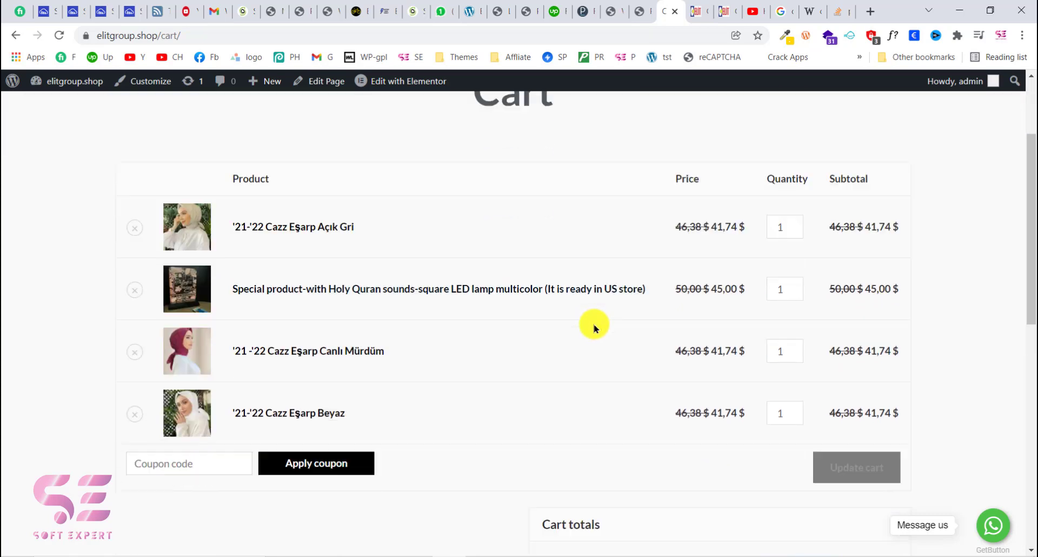
scroll(593, 327, up, 3)
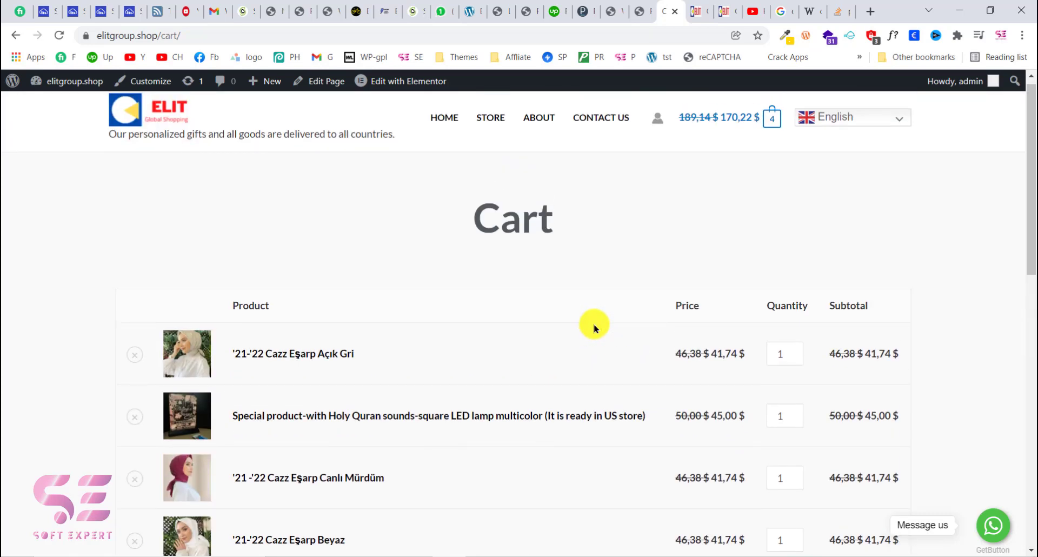
scroll(594, 327, down, 3)
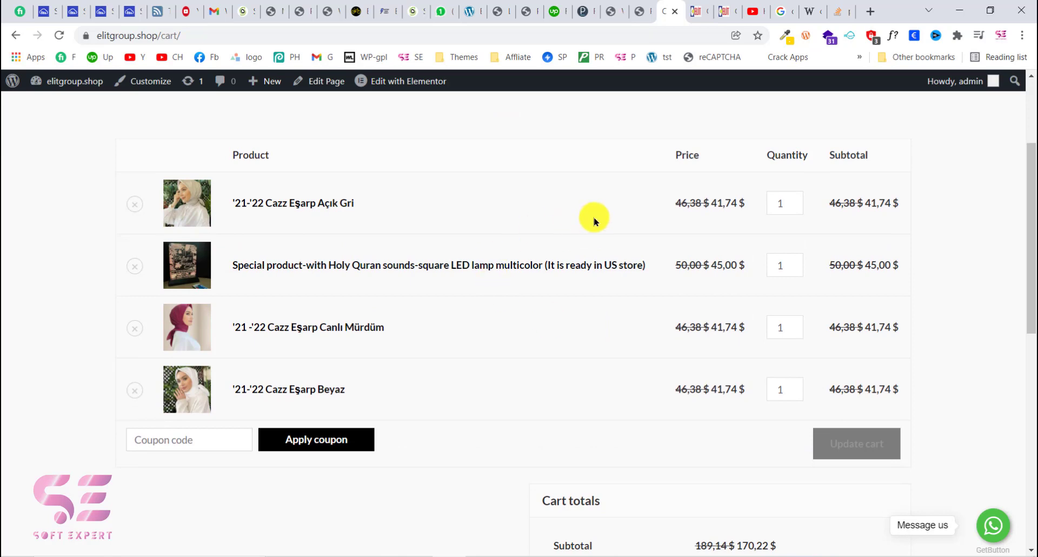